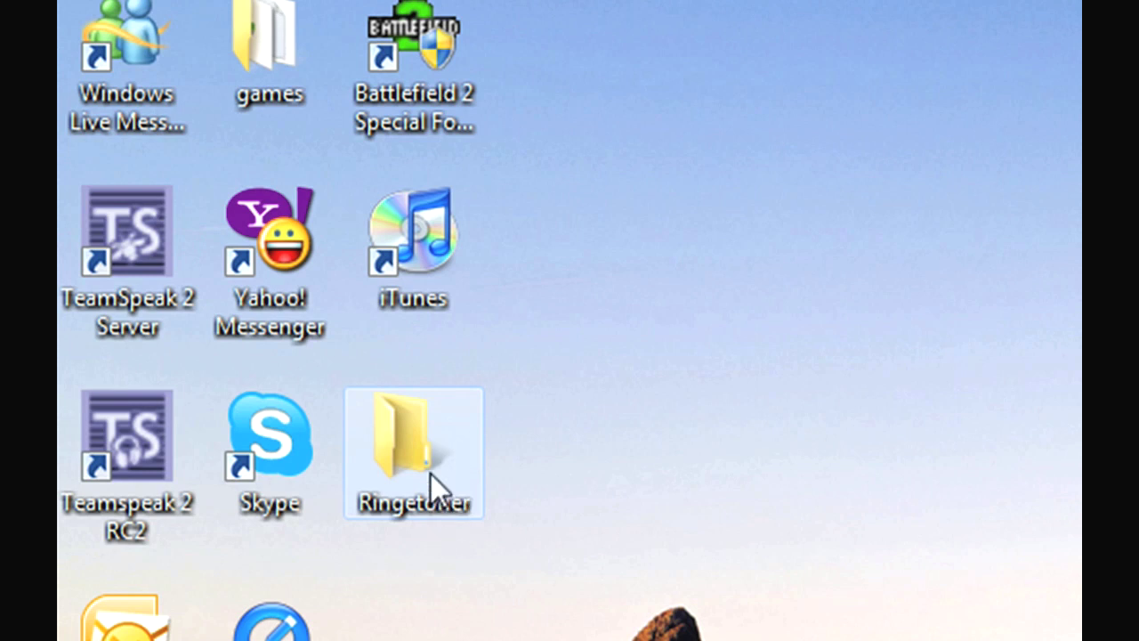
Open the Ringetoner folder from the desktop and bring up its folder options
{"action": "double_click", "coordinate": [431, 478]}
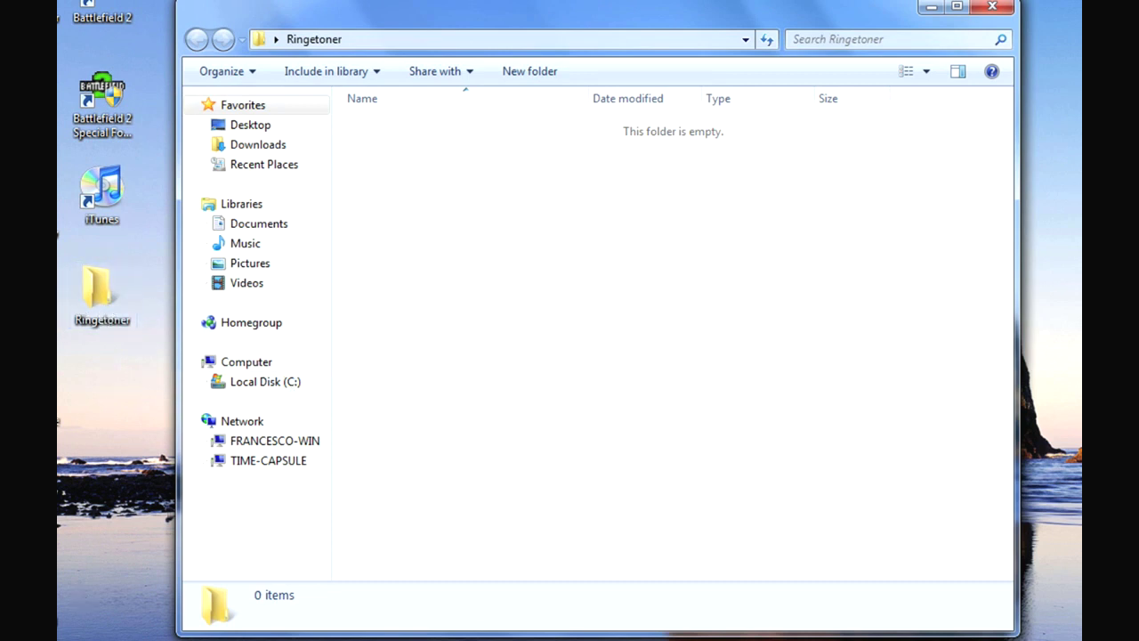
{"action": "key", "text": "super"}
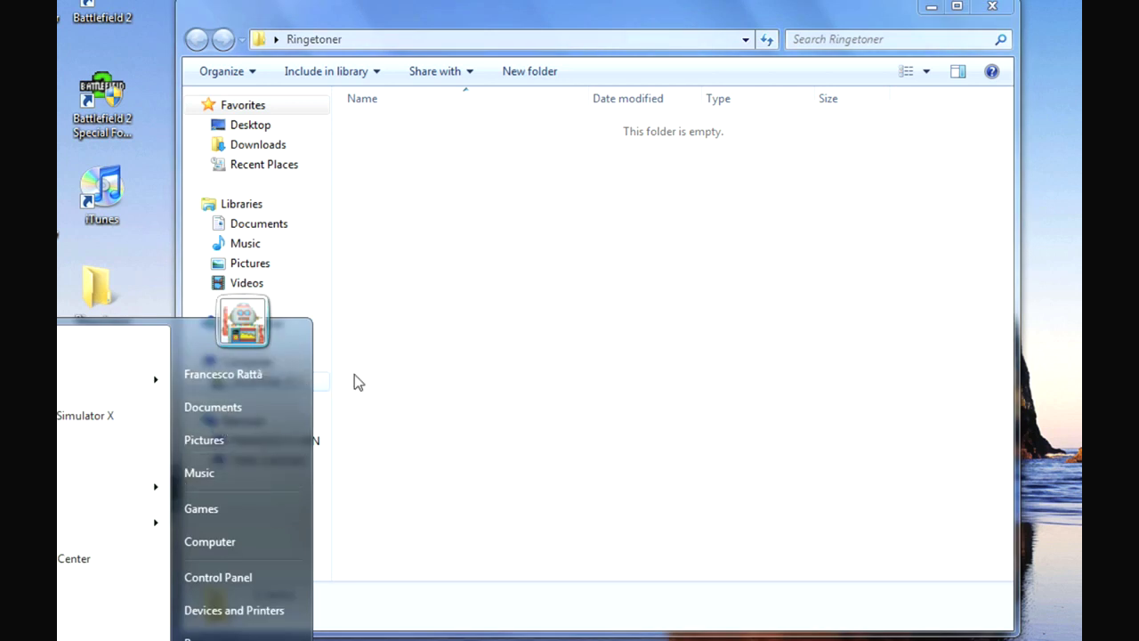
{"action": "left_click", "coordinate": [457, 369]}
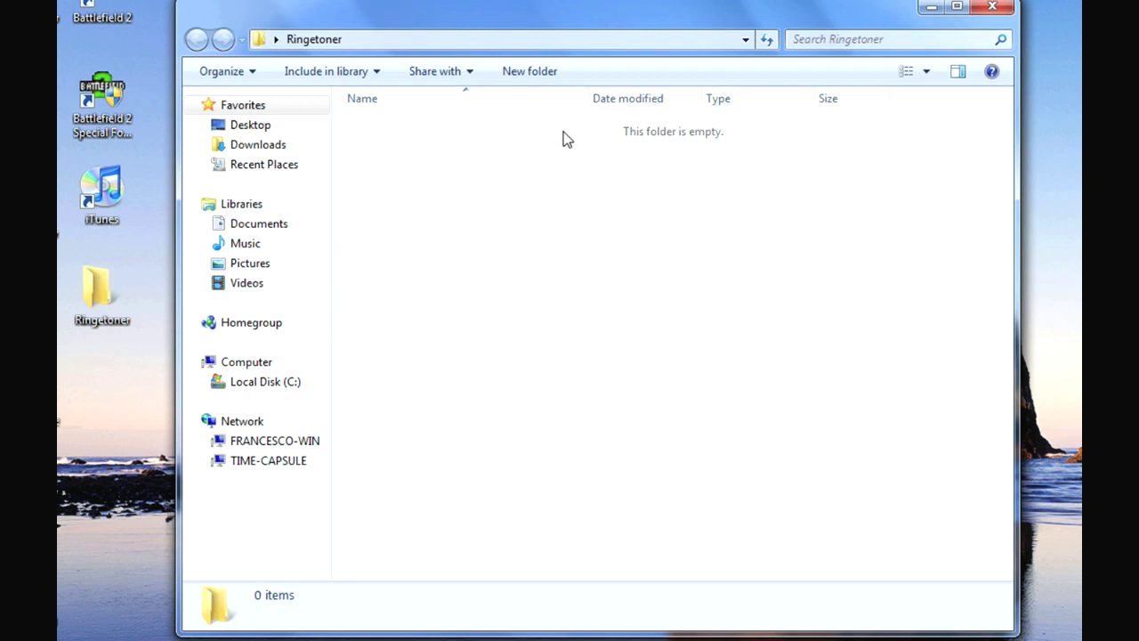
{"action": "key", "text": "alt"}
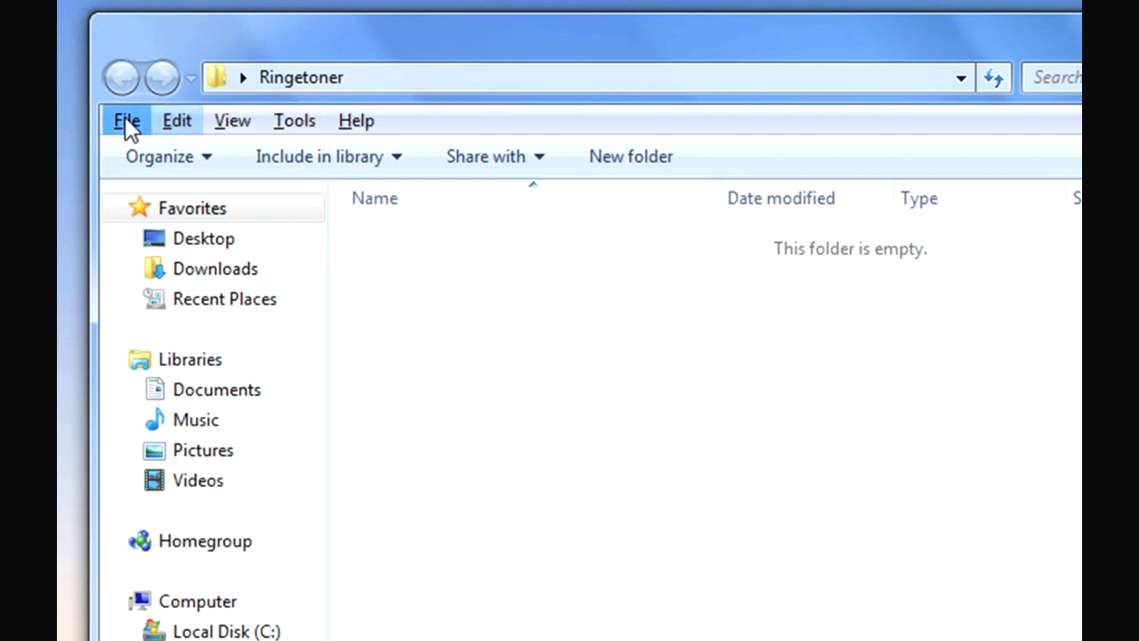
{"action": "left_click", "coordinate": [292, 125]}
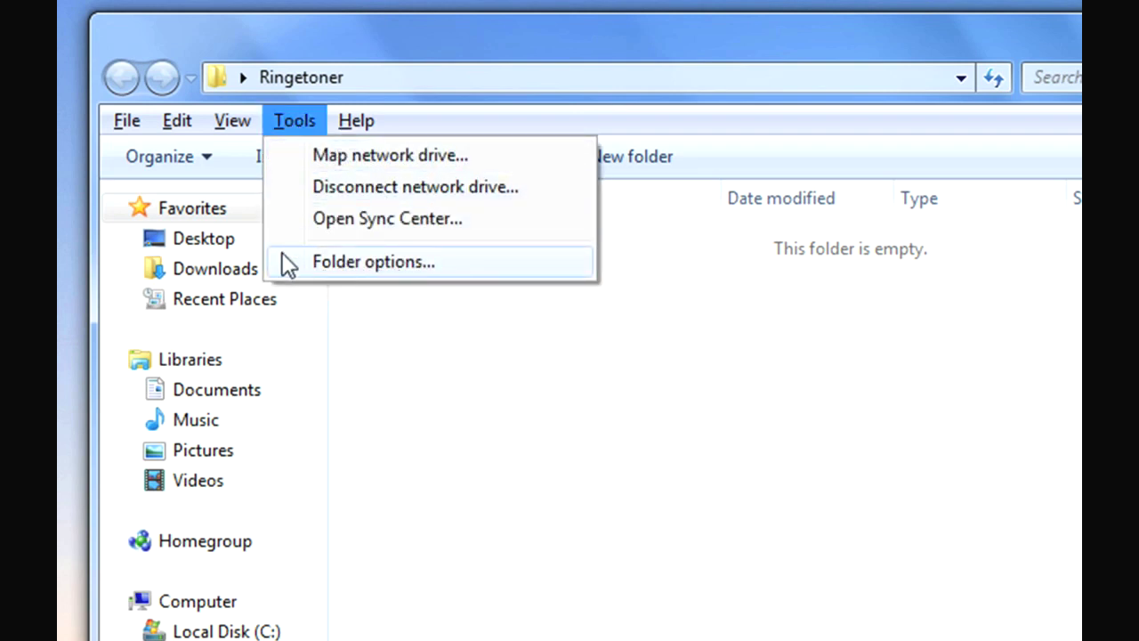
{"action": "left_click", "coordinate": [376, 265]}
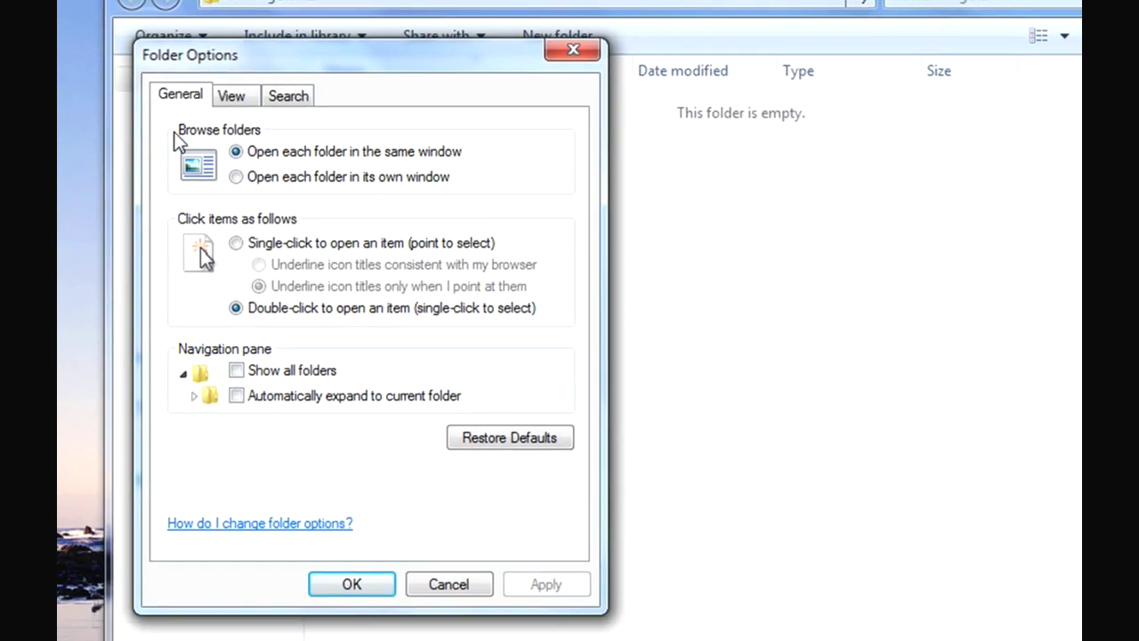
Disable "Hide extensions for known file types" in the advanced view settings and apply the change
{"action": "left_click", "coordinate": [233, 98]}
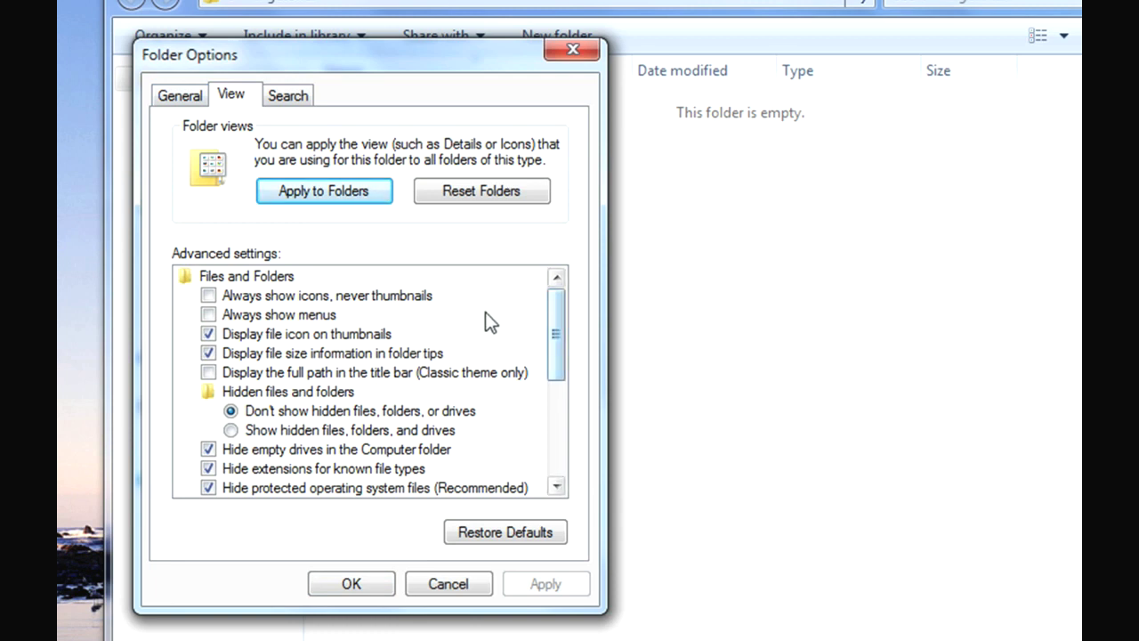
{"action": "left_click_drag", "start_coordinate": [556, 318], "coordinate": [556, 335]}
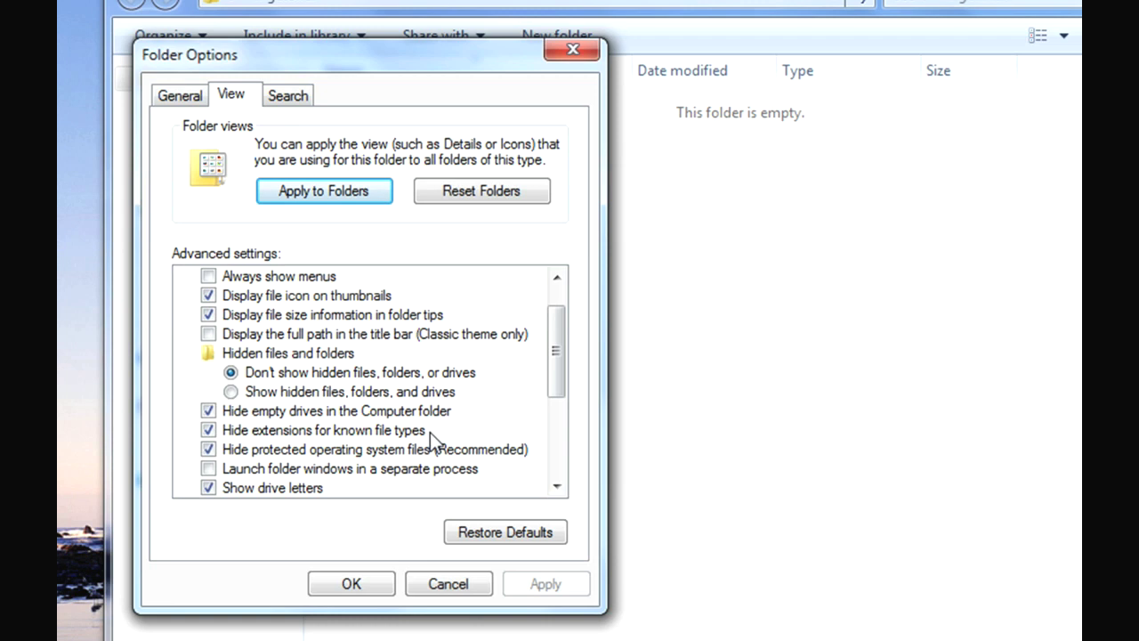
{"action": "left_click", "coordinate": [210, 434]}
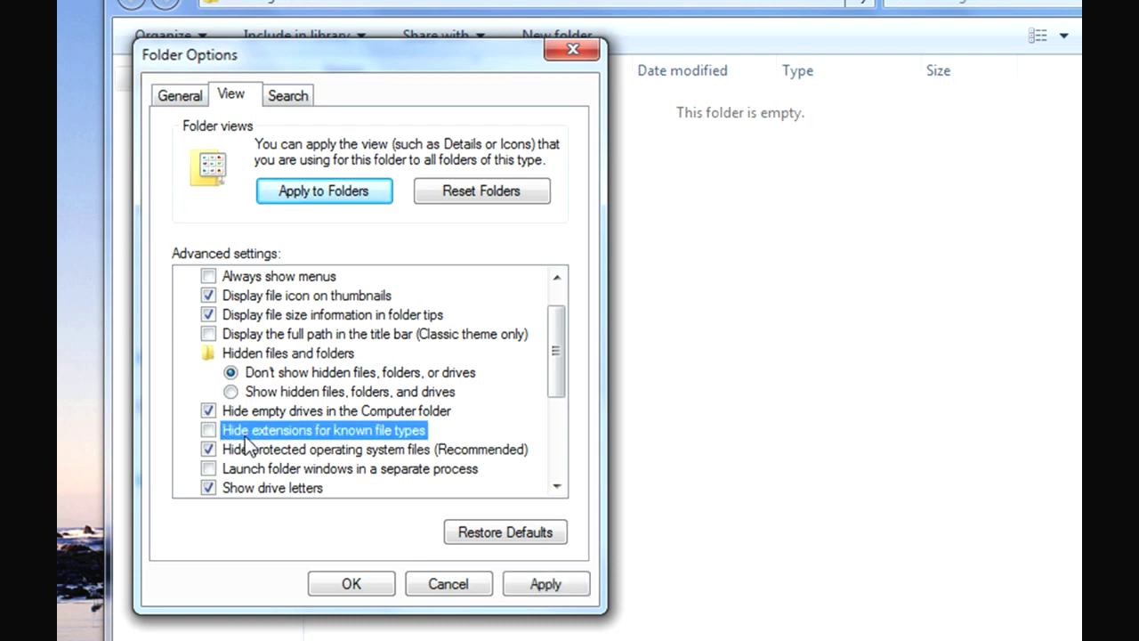
{"action": "left_click", "coordinate": [557, 597]}
{"action": "left_click", "coordinate": [352, 584]}
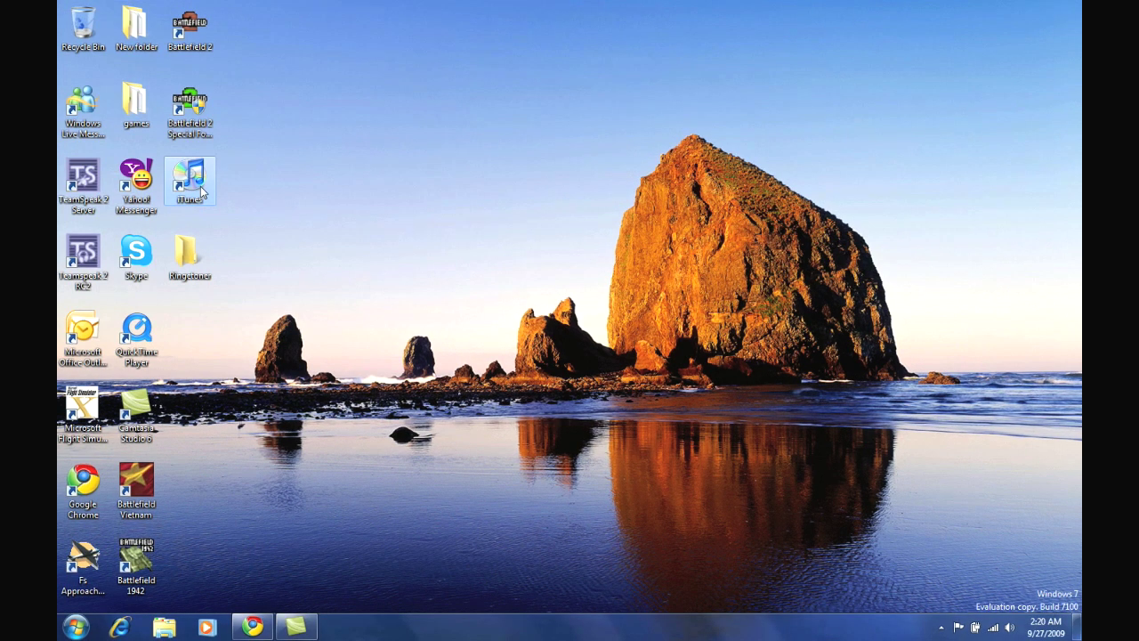
Switch to iTunes and set the import settings to AAC-kodning with the iTunes Plus setting
{"action": "double_click", "coordinate": [189, 180]}
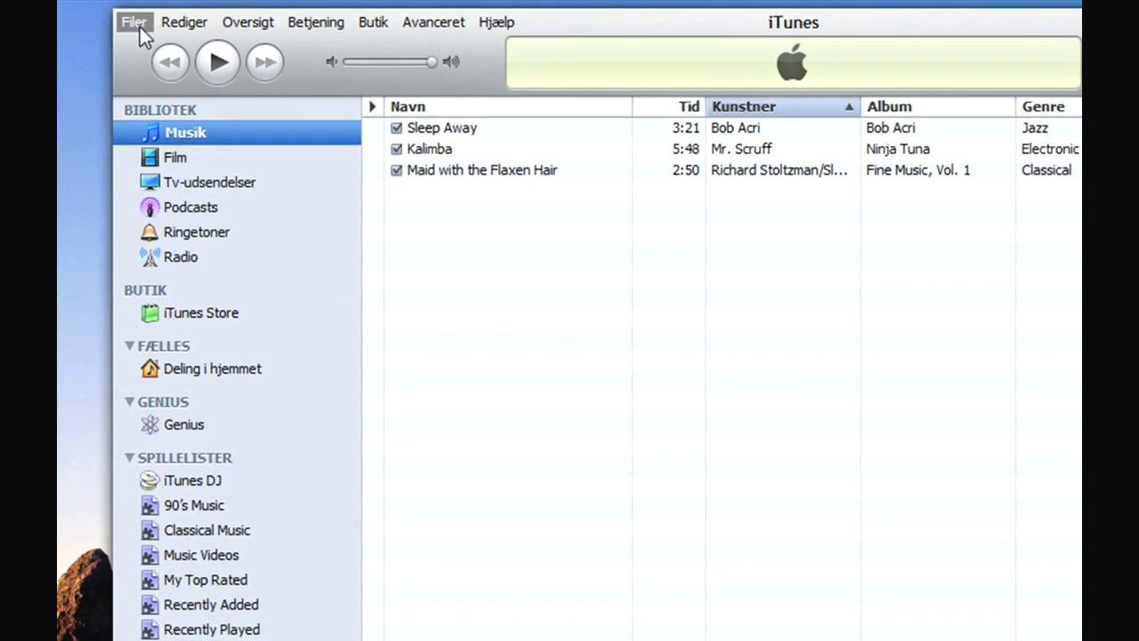
{"action": "left_click", "coordinate": [177, 27]}
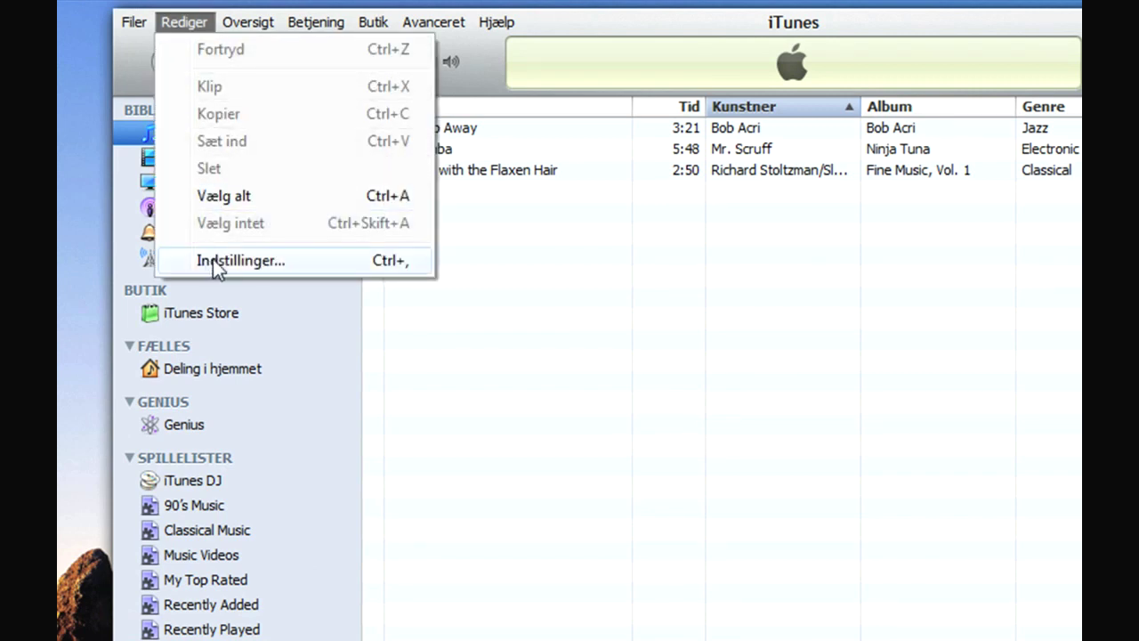
{"action": "left_click", "coordinate": [302, 272]}
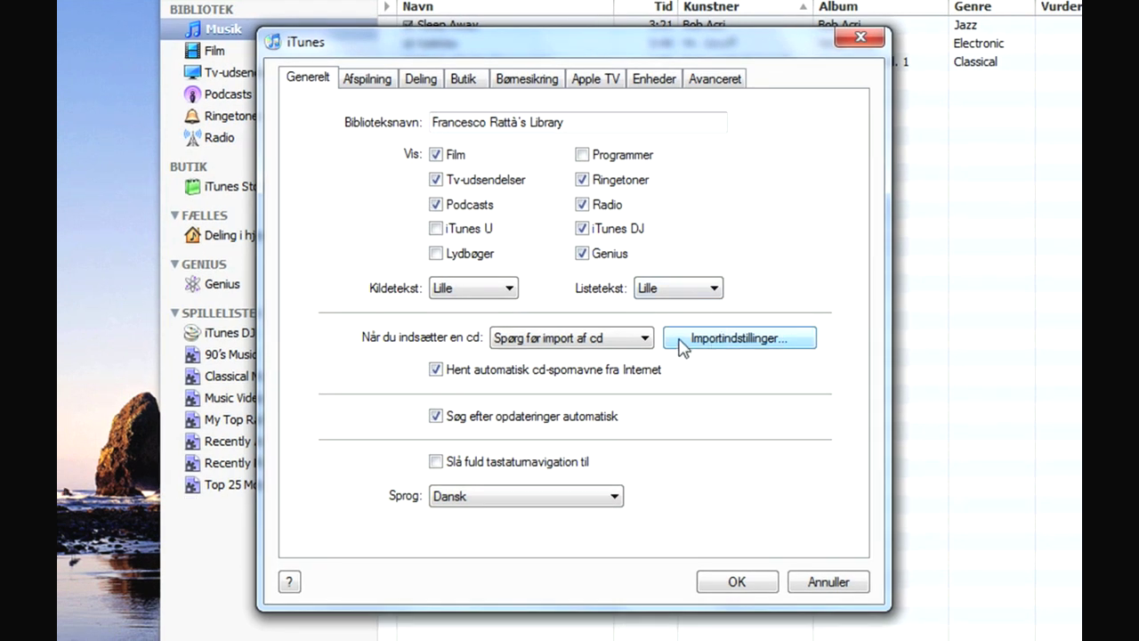
{"action": "left_click", "coordinate": [681, 346]}
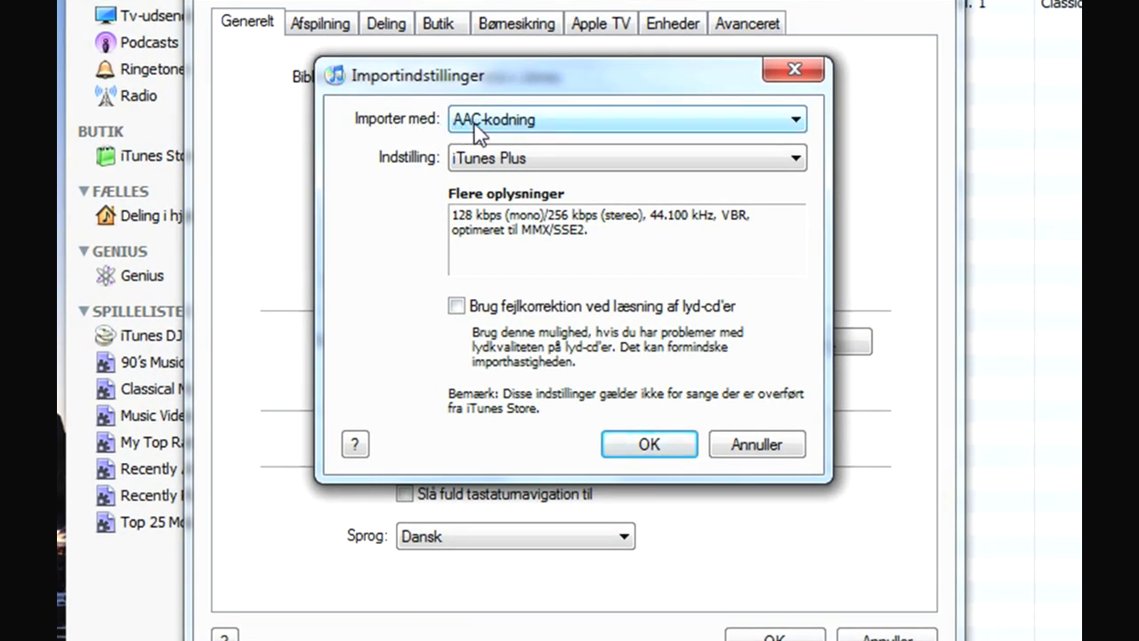
{"action": "left_click", "coordinate": [527, 168]}
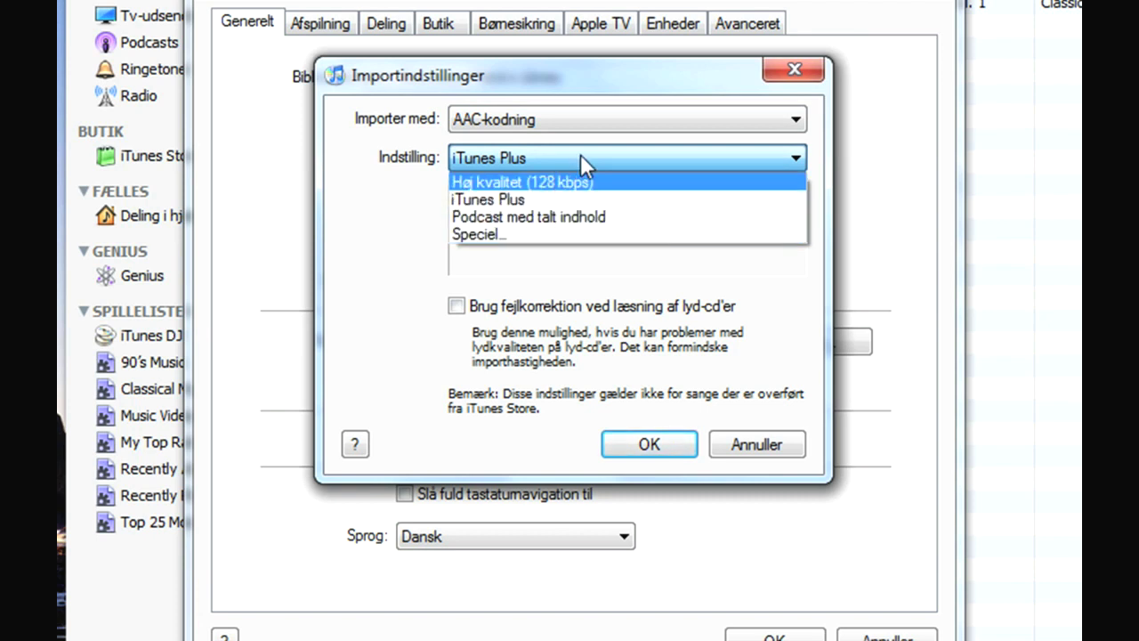
{"action": "left_click", "coordinate": [514, 192]}
{"action": "left_click", "coordinate": [651, 444]}
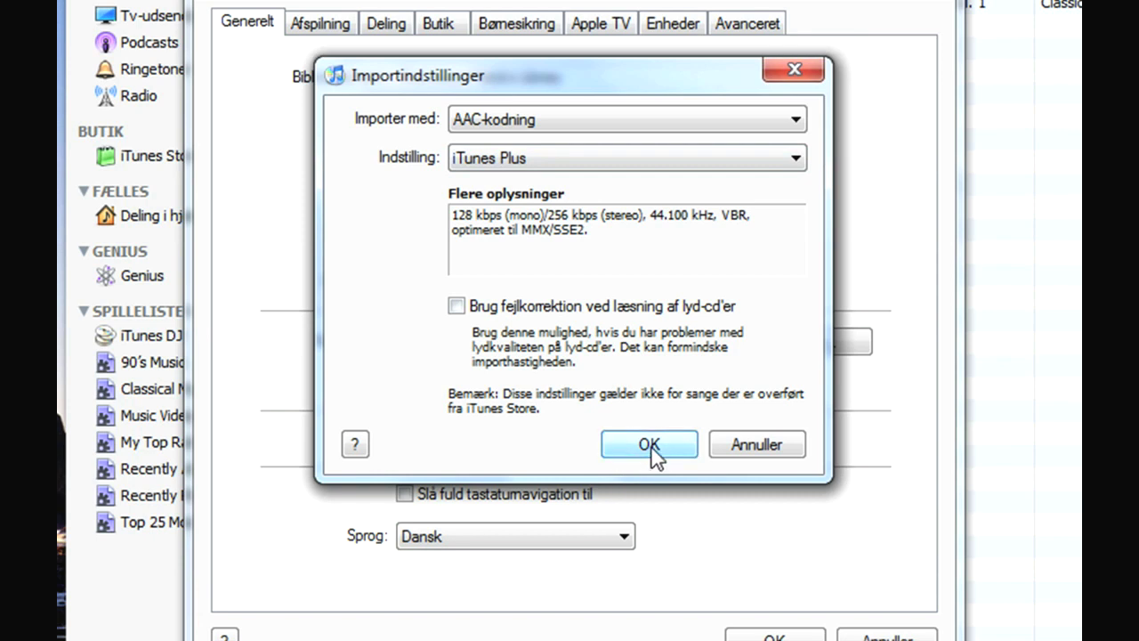
{"action": "left_click", "coordinate": [770, 634]}
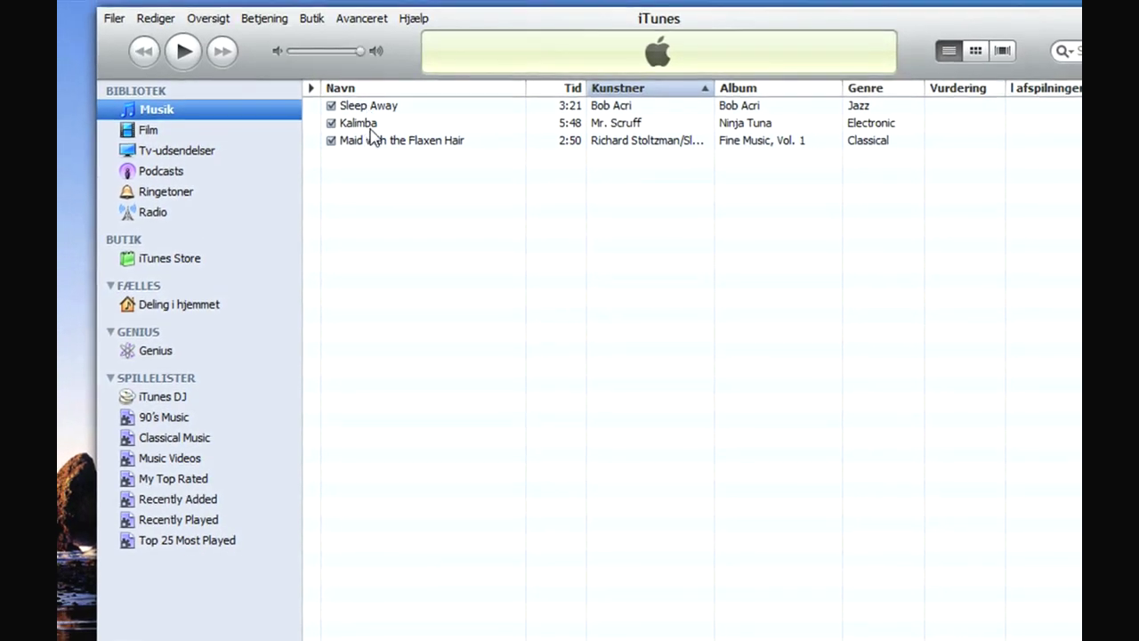
Play the song Kalimba from the music library for a few seconds and pause it
{"action": "left_click", "coordinate": [379, 126]}
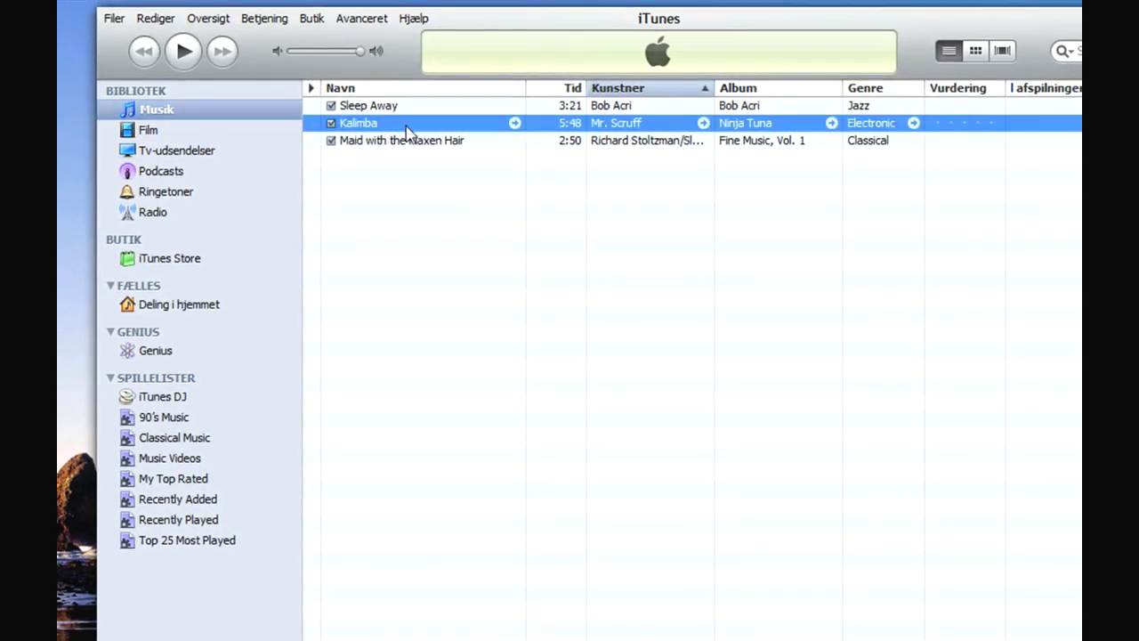
{"action": "double_click", "coordinate": [406, 130]}
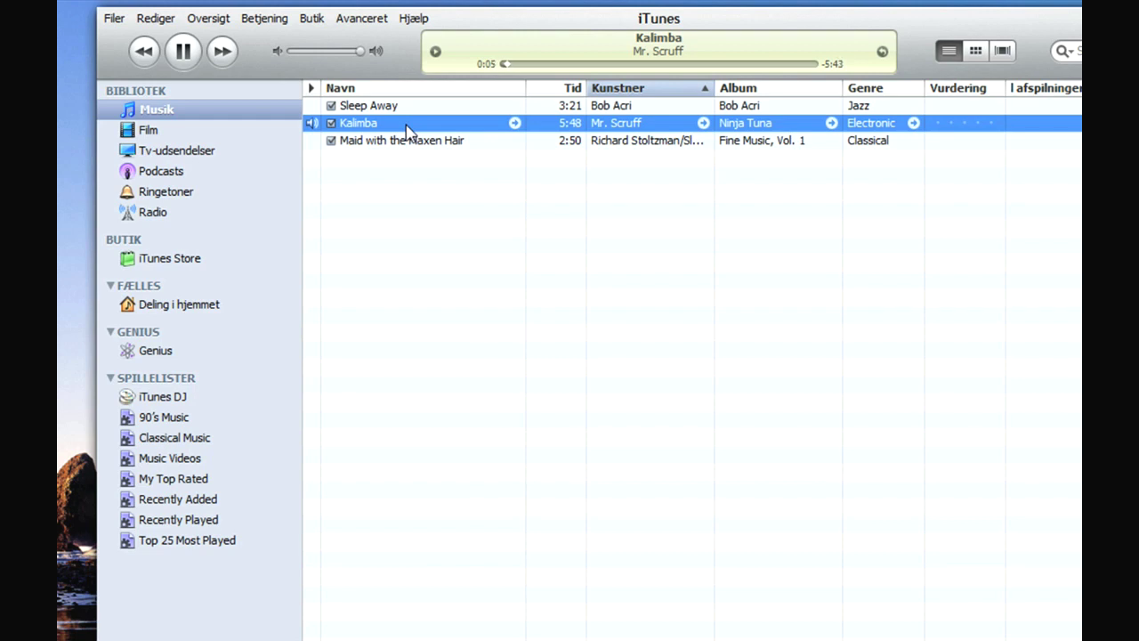
{"action": "key", "text": "space"}
Limit Kalimba's playback in its track options to a start time of 0:00 and an end time of 0:40
{"action": "right_click", "coordinate": [406, 129]}
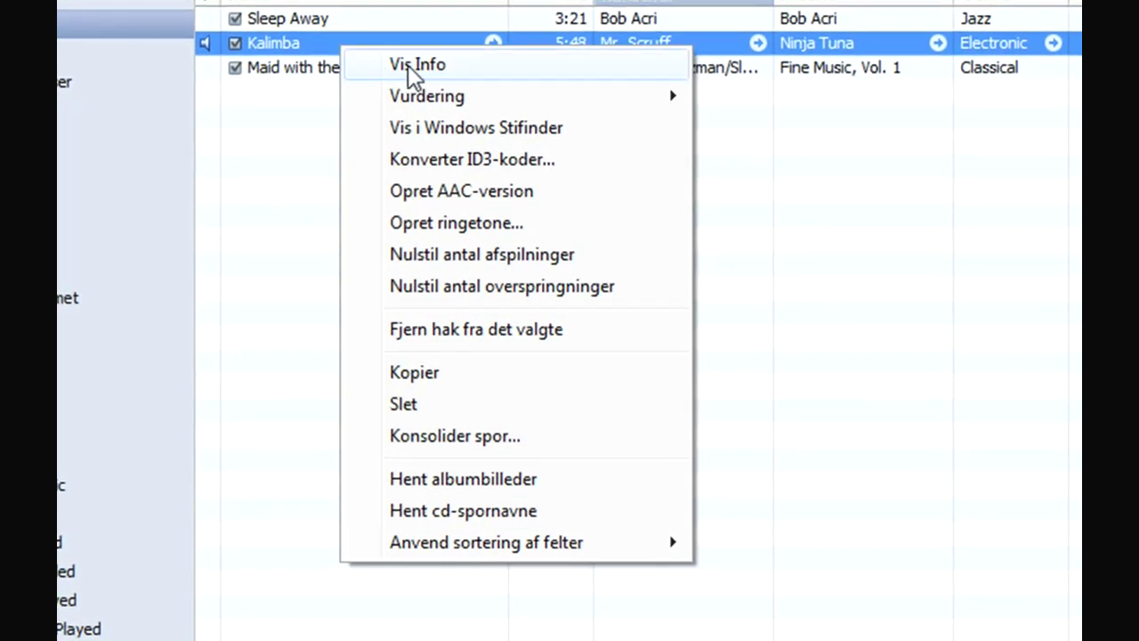
{"action": "left_click", "coordinate": [408, 66]}
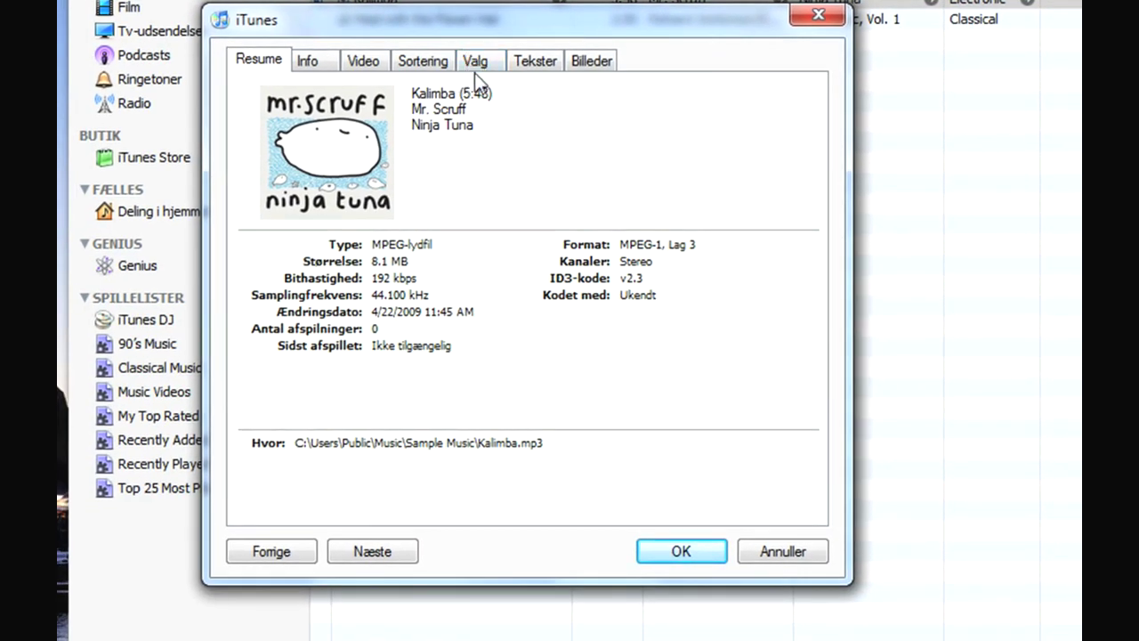
{"action": "left_click", "coordinate": [477, 61]}
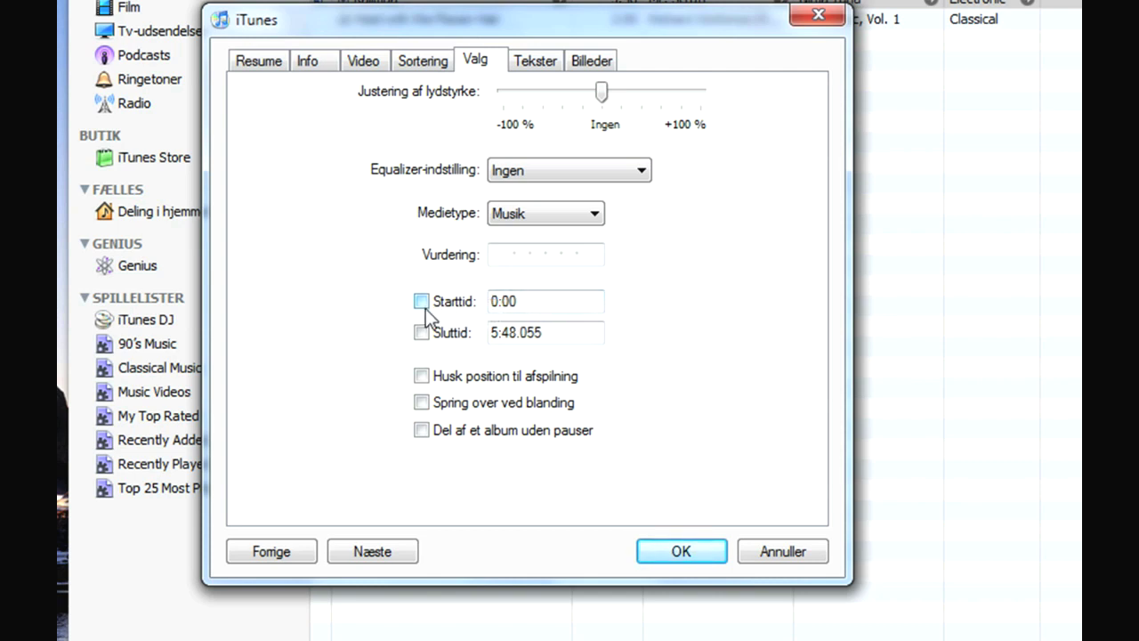
{"action": "left_click", "coordinate": [425, 338]}
{"action": "left_click_drag", "start_coordinate": [546, 340], "coordinate": [478, 338]}
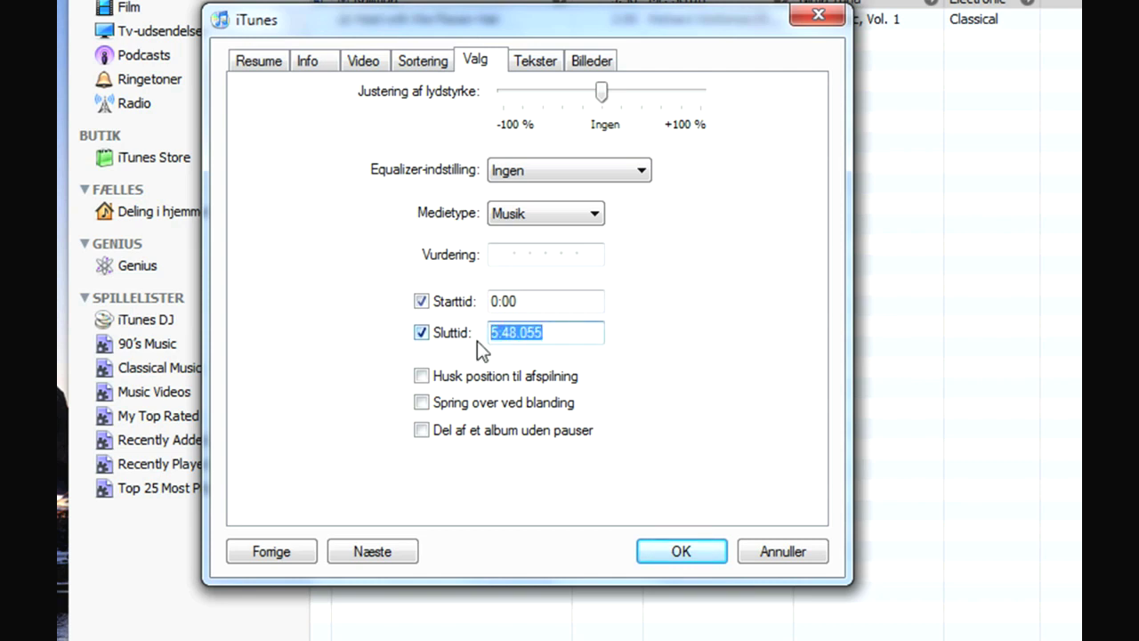
{"action": "type", "text": "0:40"}
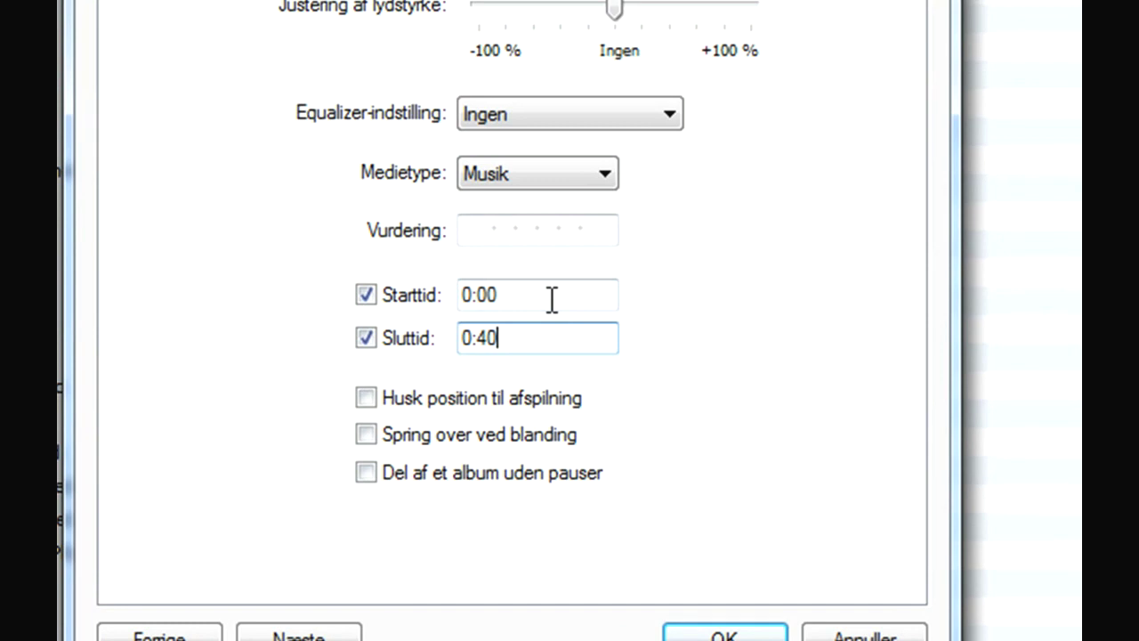
{"action": "left_click", "coordinate": [552, 299]}
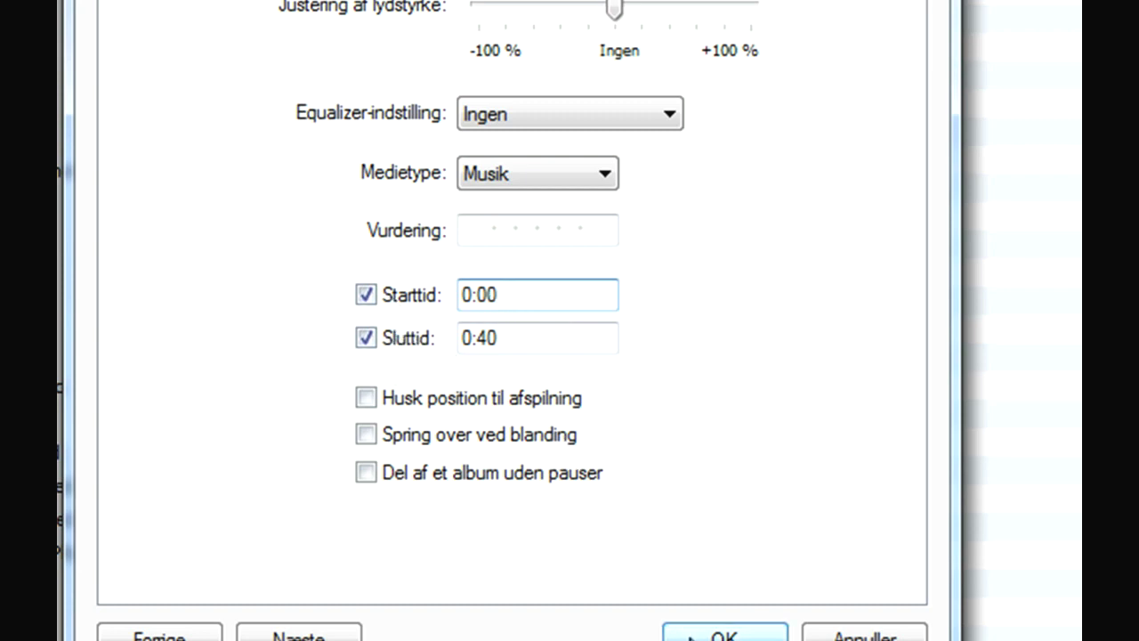
{"action": "left_click", "coordinate": [712, 634]}
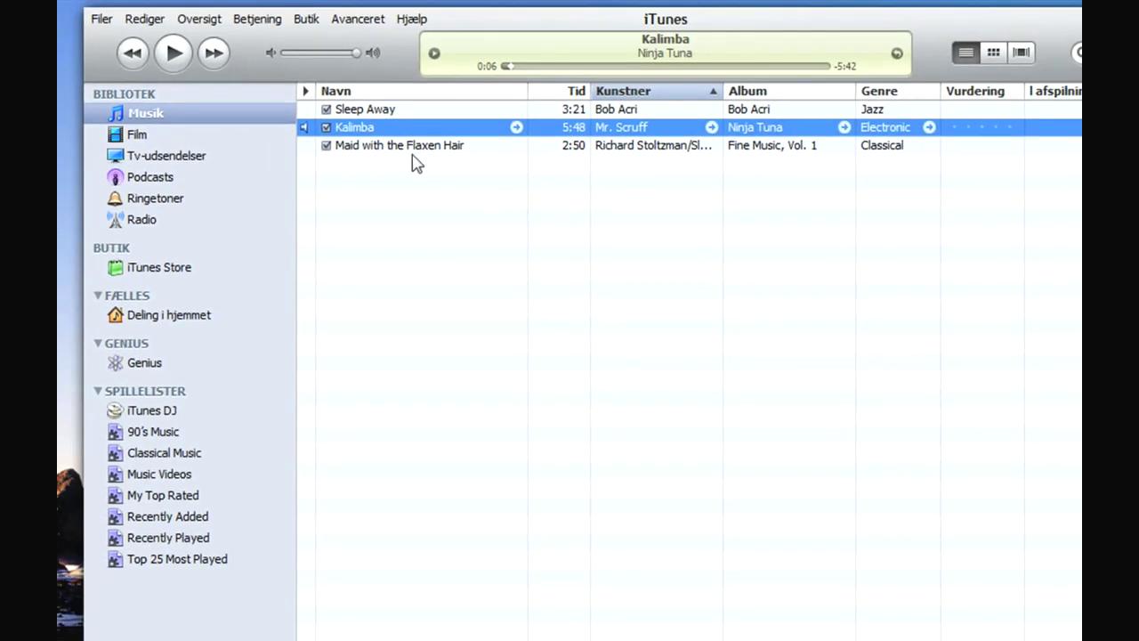
Play Kalimba from shortly before its 0:40 end time to check the cut, and pause playback
{"action": "double_click", "coordinate": [398, 130]}
{"action": "left_click", "coordinate": [538, 66]}
{"action": "key", "text": "ctrl+Right"}
{"action": "key", "text": "space"}
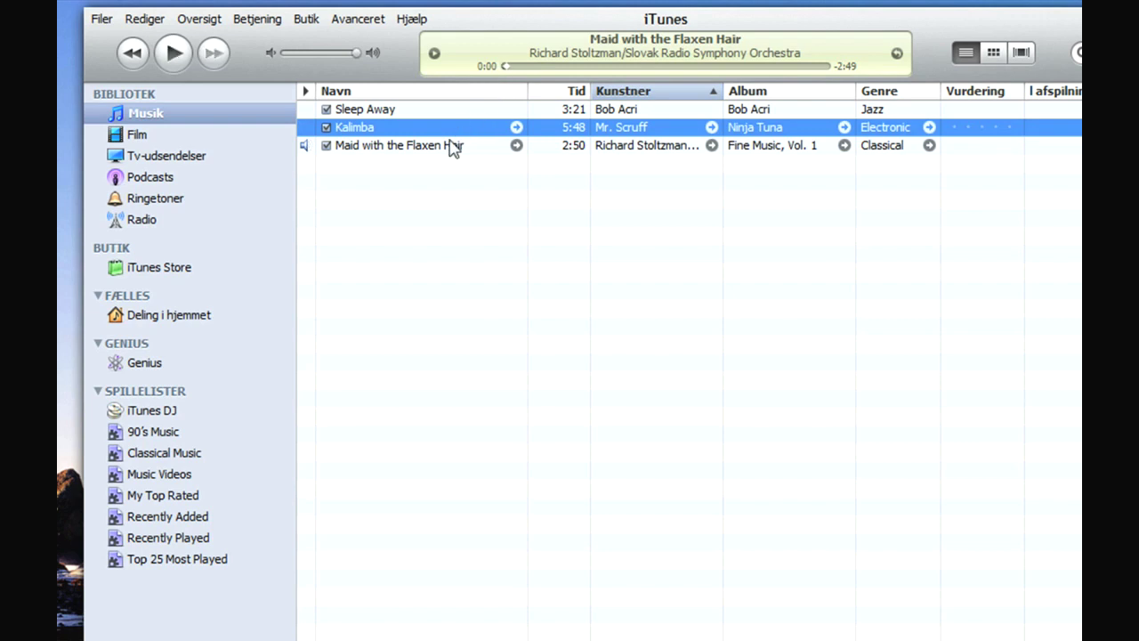
{"action": "left_click", "coordinate": [394, 198]}
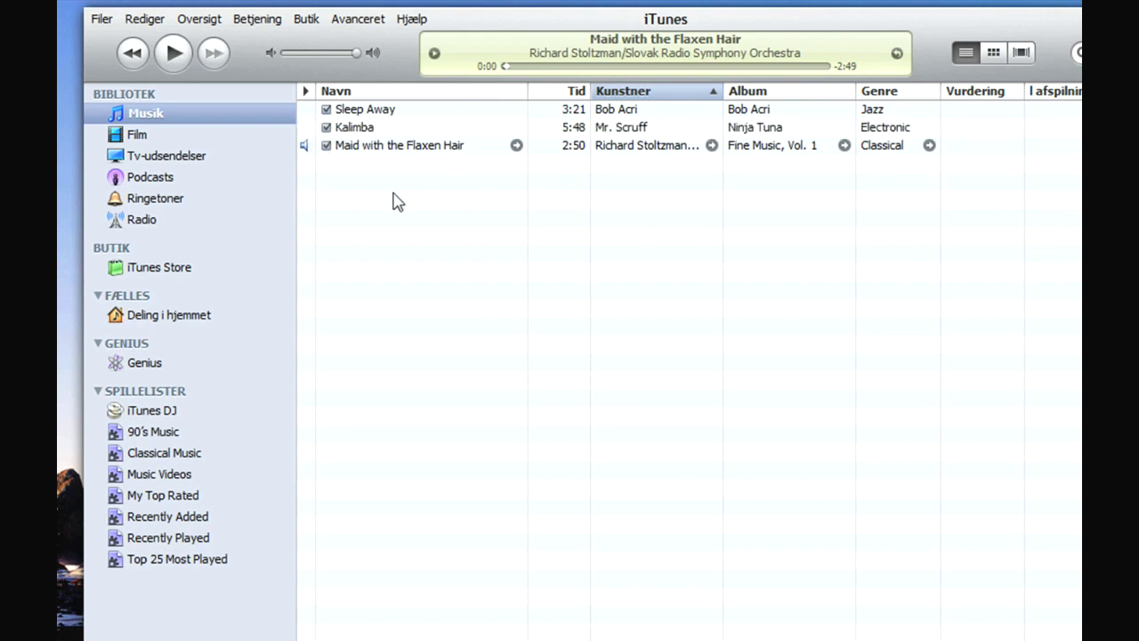
Review the start and end time settings in Kalimba's track options and close them without saving changes
{"action": "left_click", "coordinate": [381, 131]}
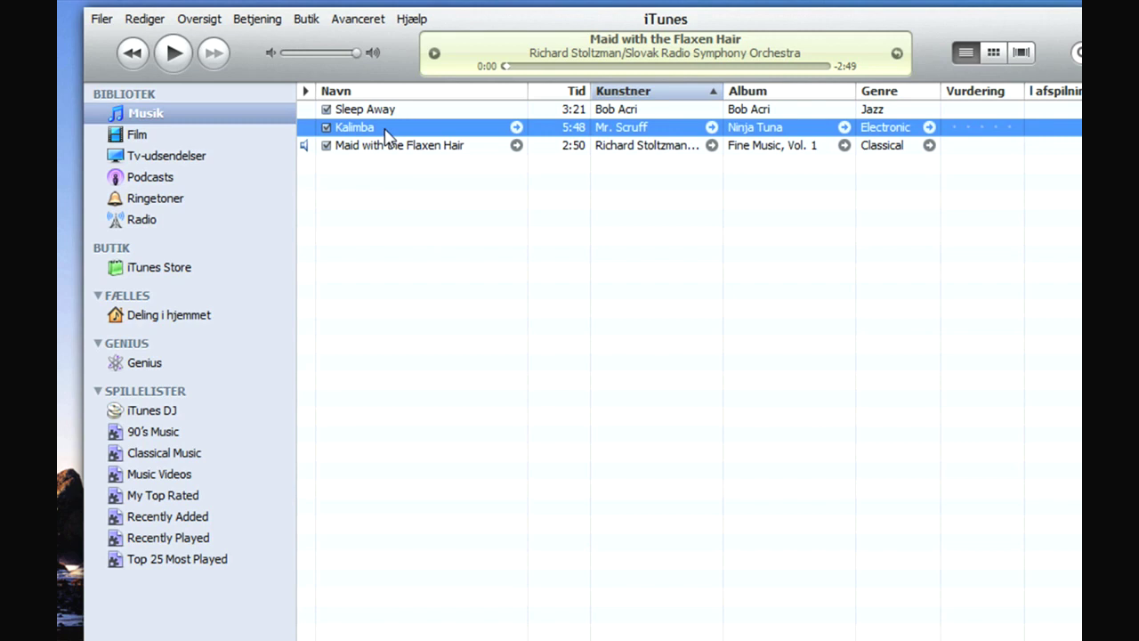
{"action": "right_click", "coordinate": [388, 132]}
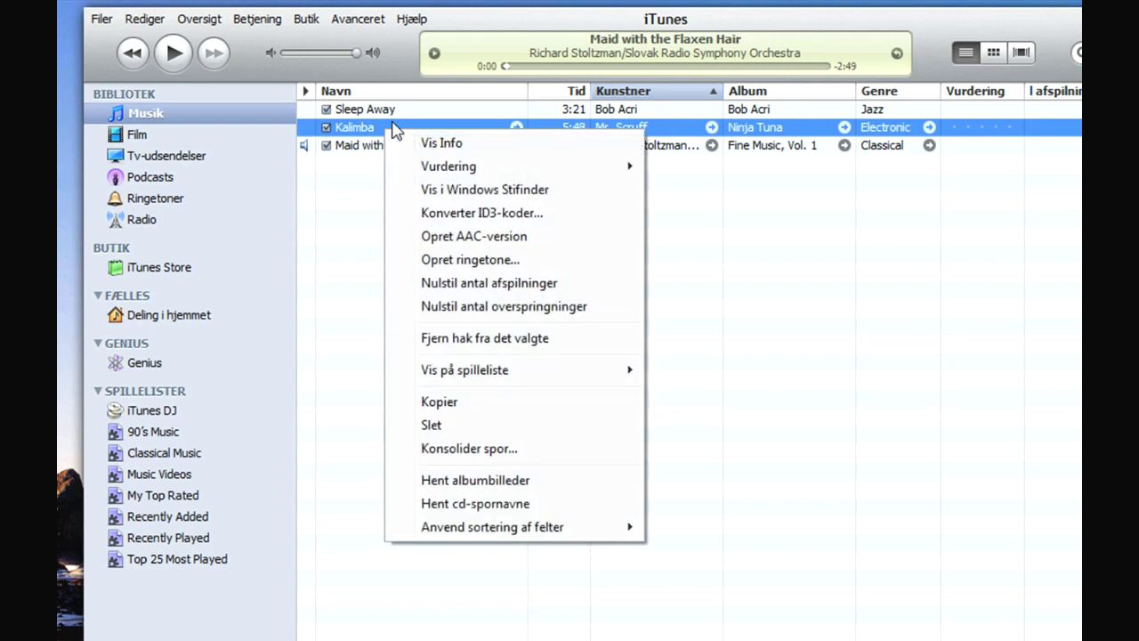
{"action": "left_click", "coordinate": [398, 146]}
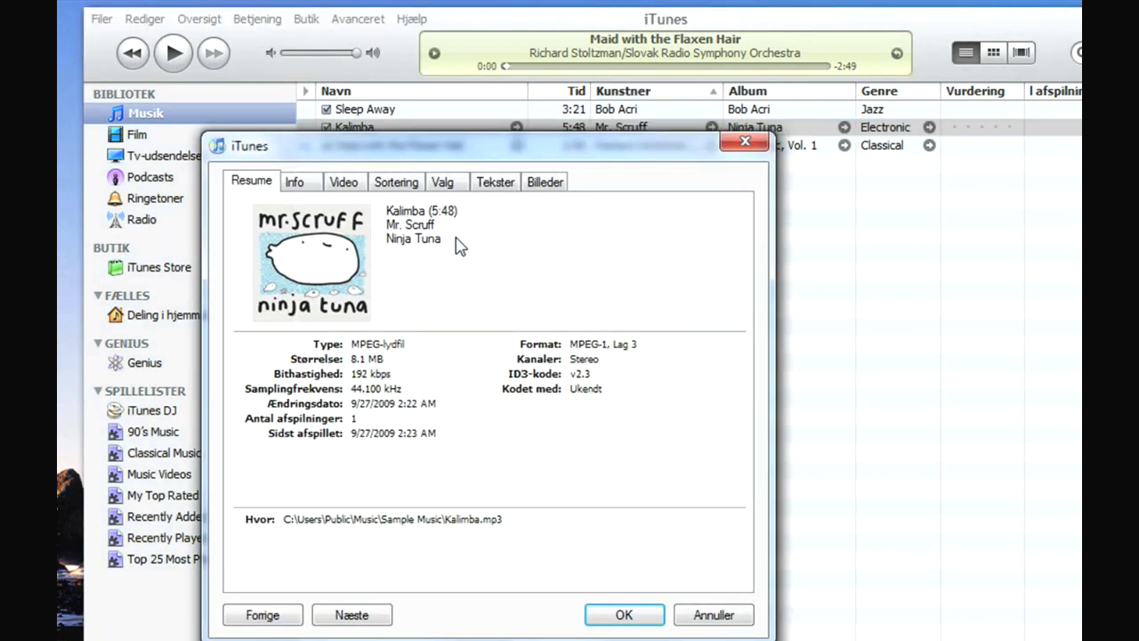
{"action": "left_click", "coordinate": [458, 189]}
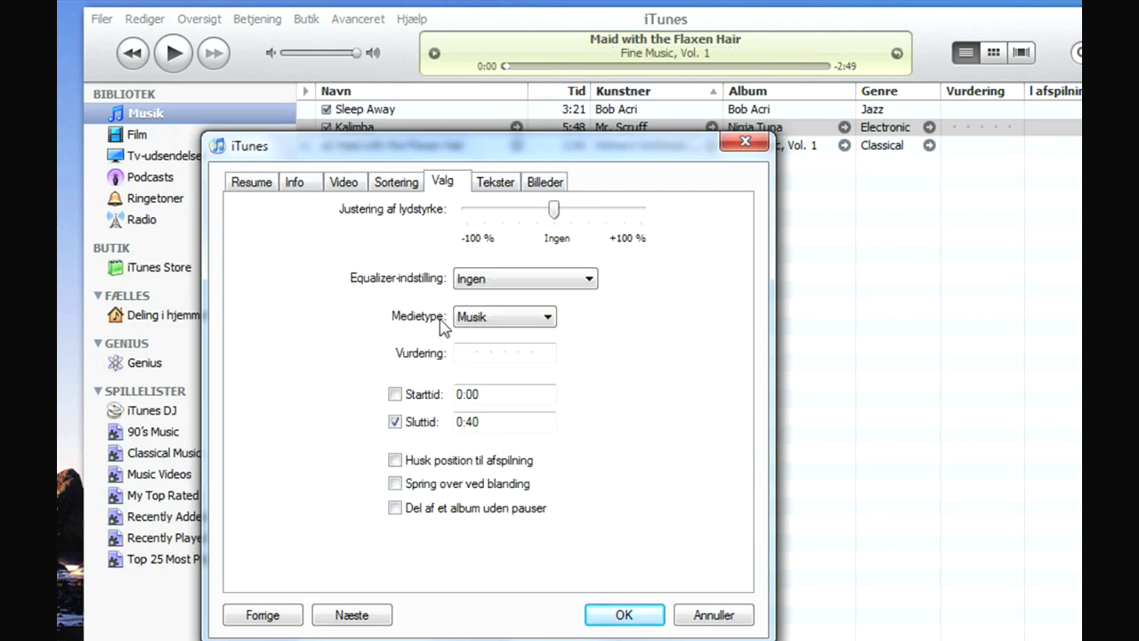
{"action": "left_click", "coordinate": [396, 423]}
{"action": "left_click", "coordinate": [396, 421]}
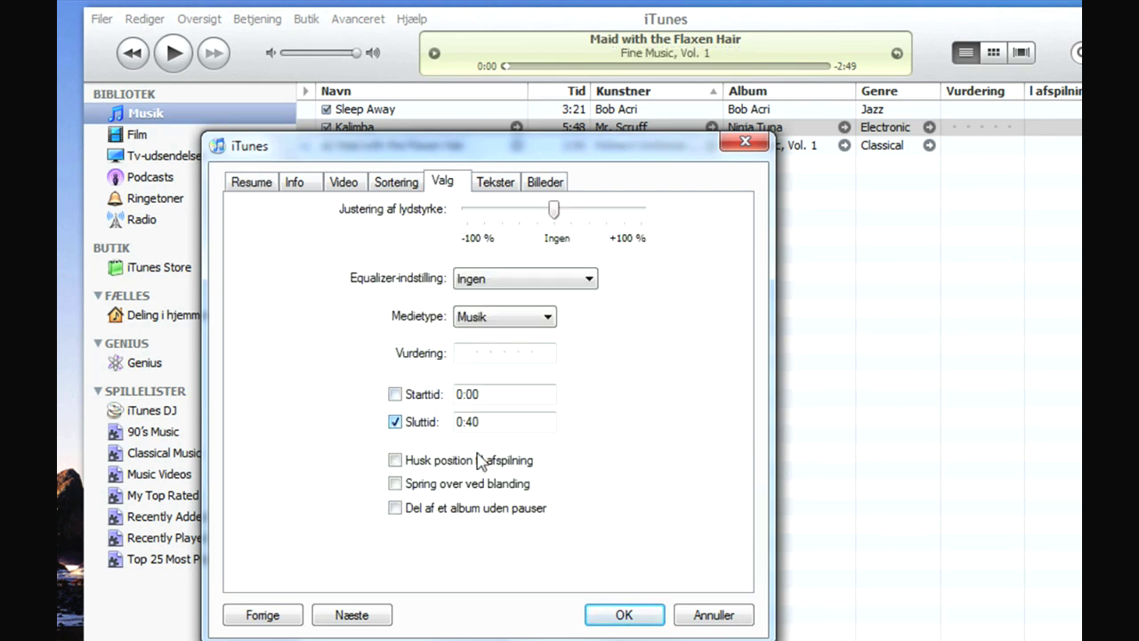
{"action": "left_click", "coordinate": [717, 616]}
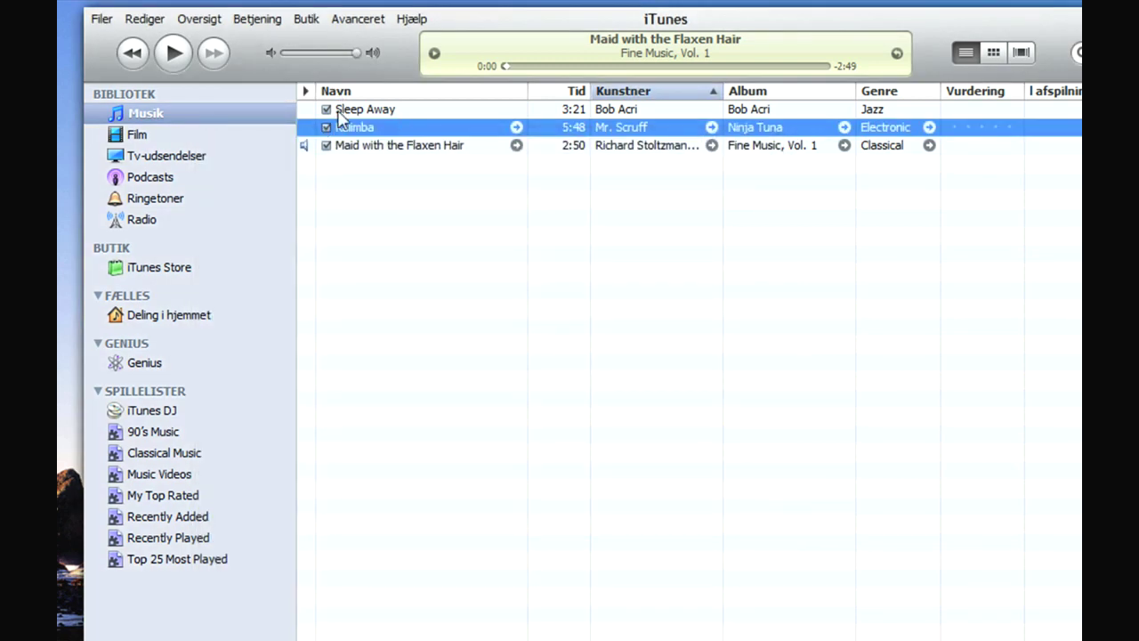
Create an AAC version of the 5:48 Kalimba track and copy the new 0:40 version into the Ringetoner folder on the desktop
{"action": "right_click", "coordinate": [389, 130]}
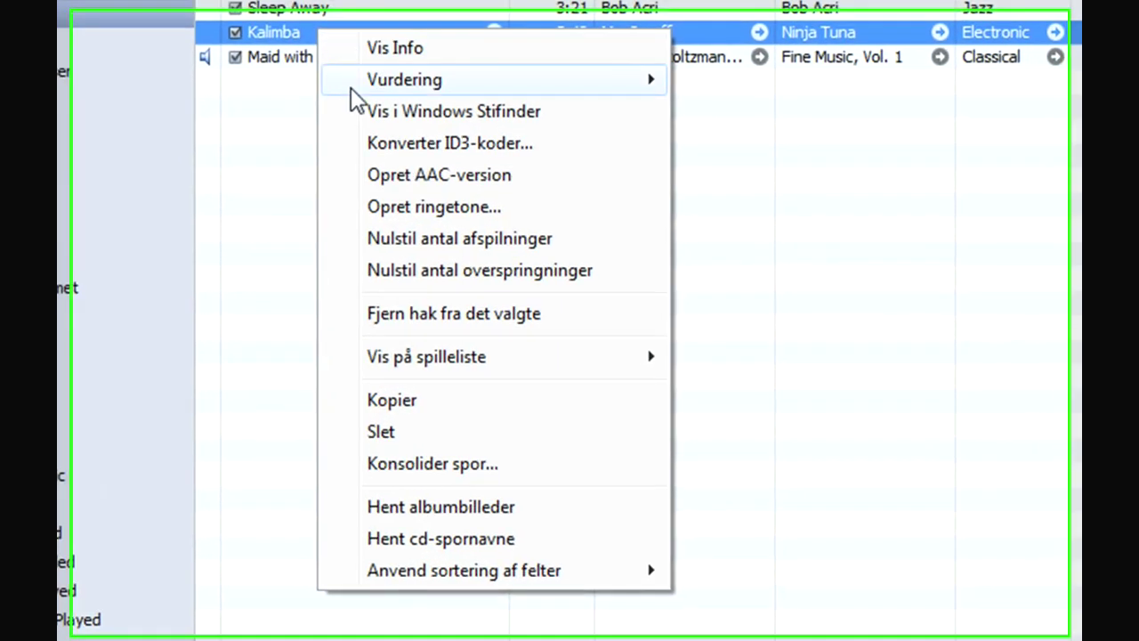
{"action": "left_click", "coordinate": [416, 178]}
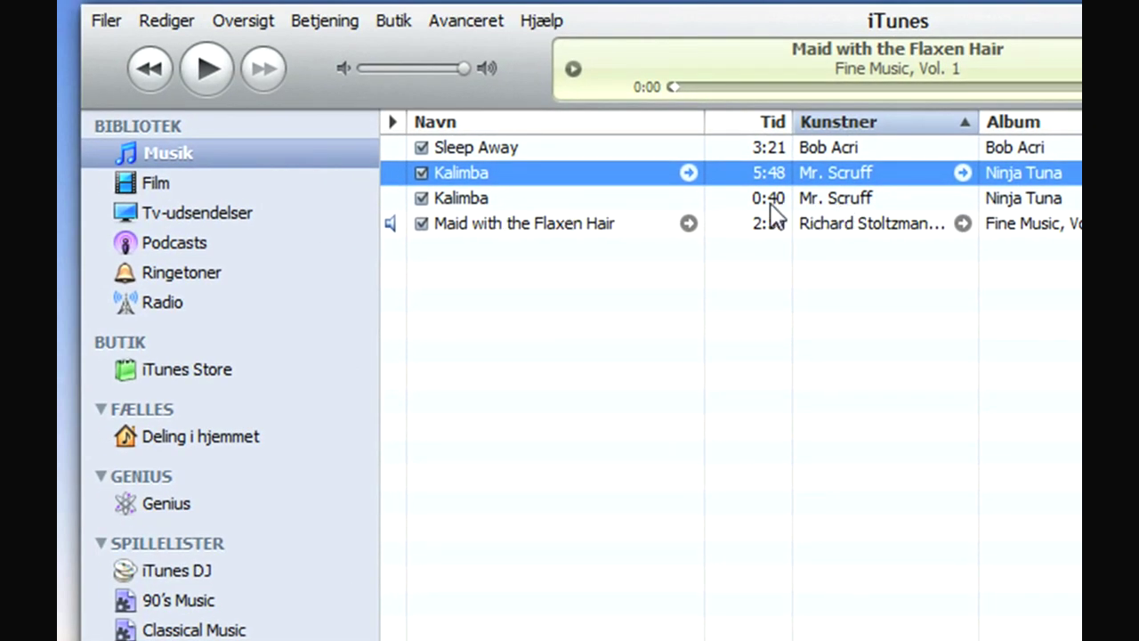
{"action": "left_click", "coordinate": [499, 199]}
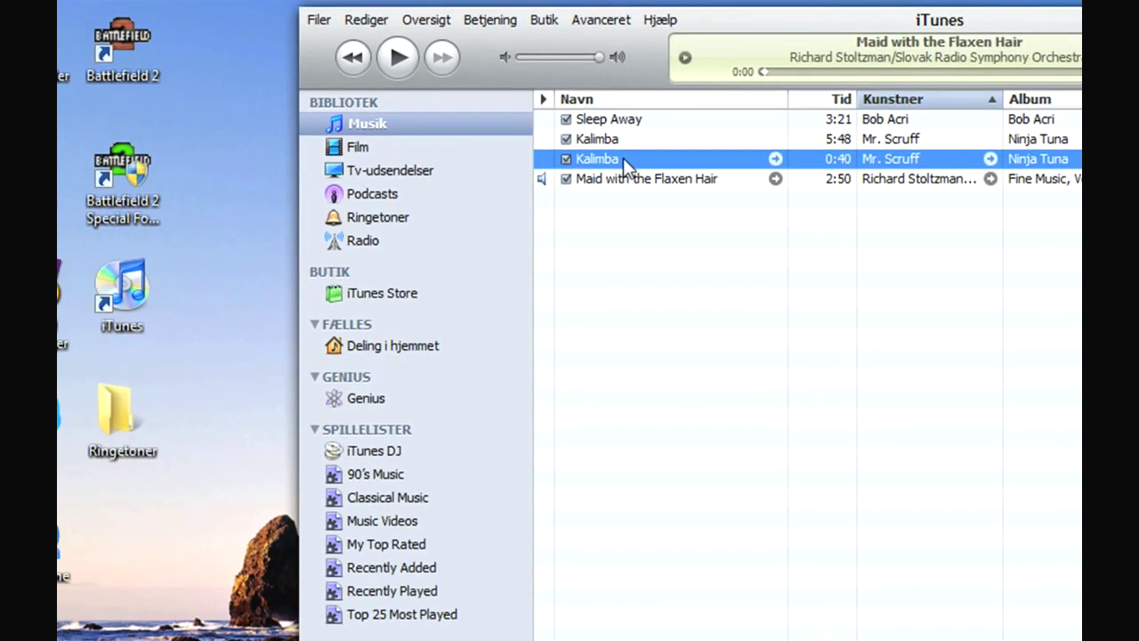
{"action": "left_click_drag", "start_coordinate": [623, 160], "coordinate": [168, 493]}
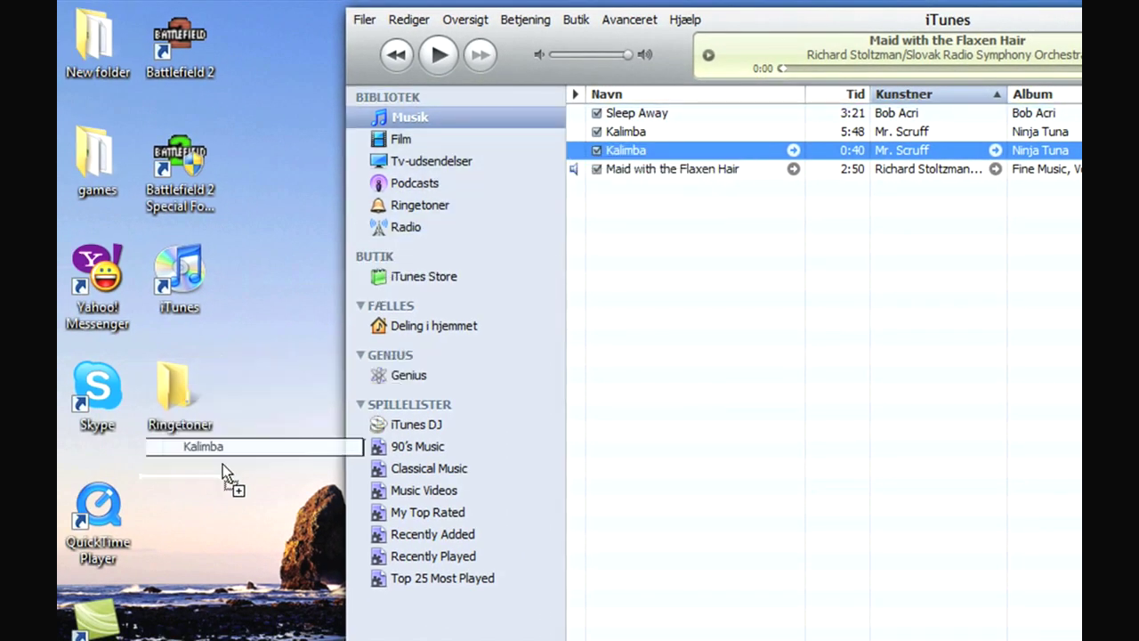
{"action": "left_click_drag", "start_coordinate": [222, 464], "coordinate": [191, 394]}
{"action": "left_click", "coordinate": [191, 400]}
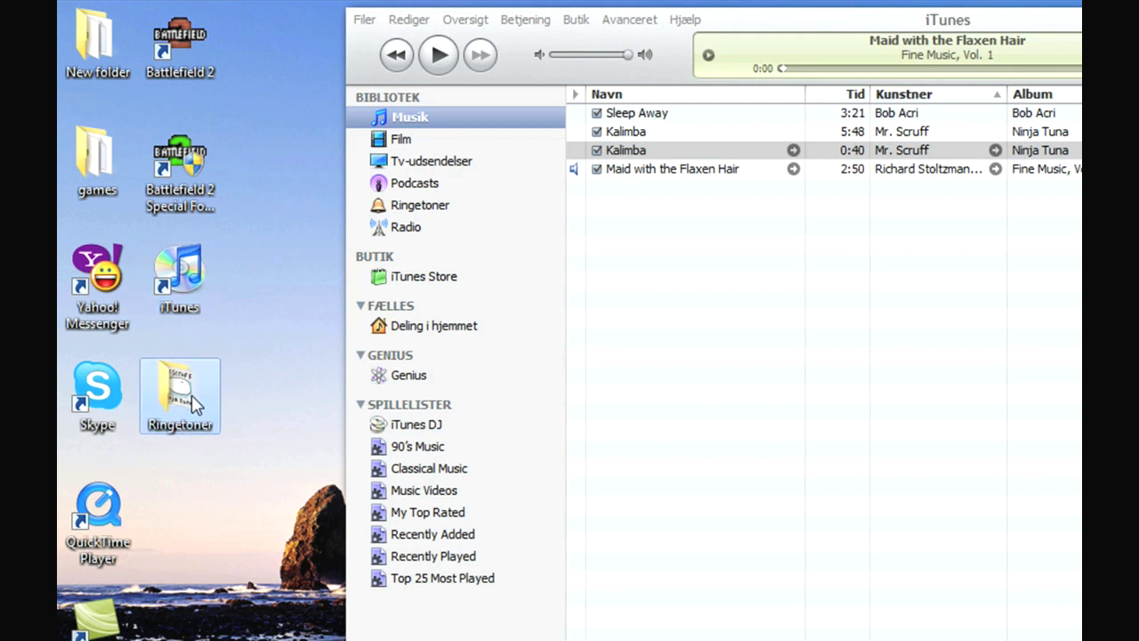
Open the Ringetoner folder, rename 01 Kalimba.m4a as 01 Kalimba.m4r, and accept the file extension change
{"action": "double_click", "coordinate": [191, 397]}
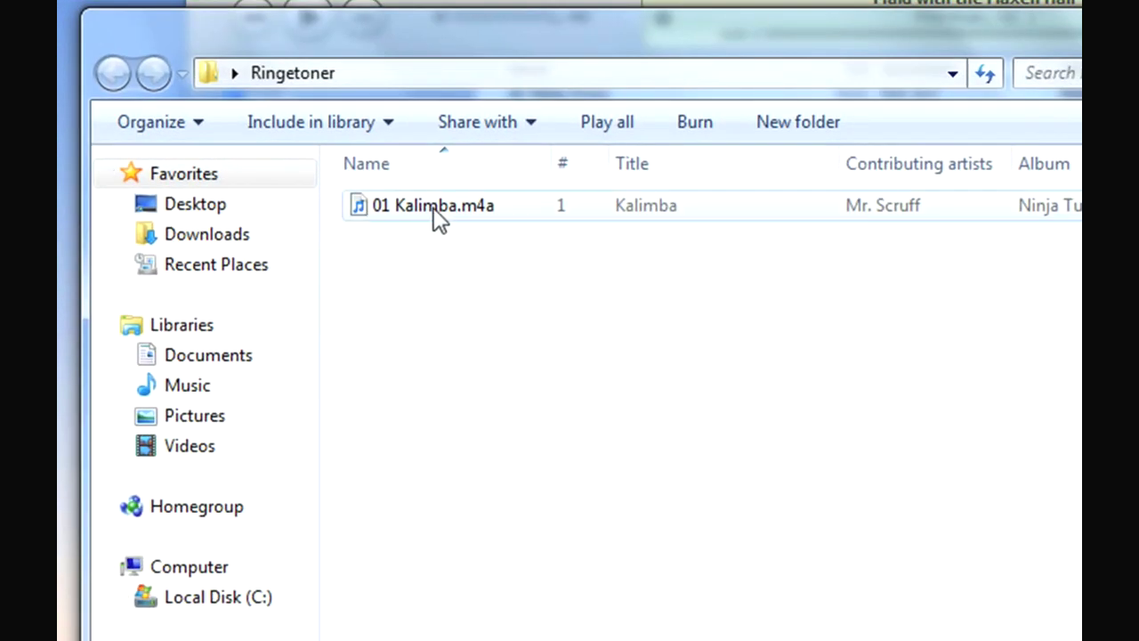
{"action": "left_click", "coordinate": [471, 210]}
{"action": "right_click", "coordinate": [469, 211]}
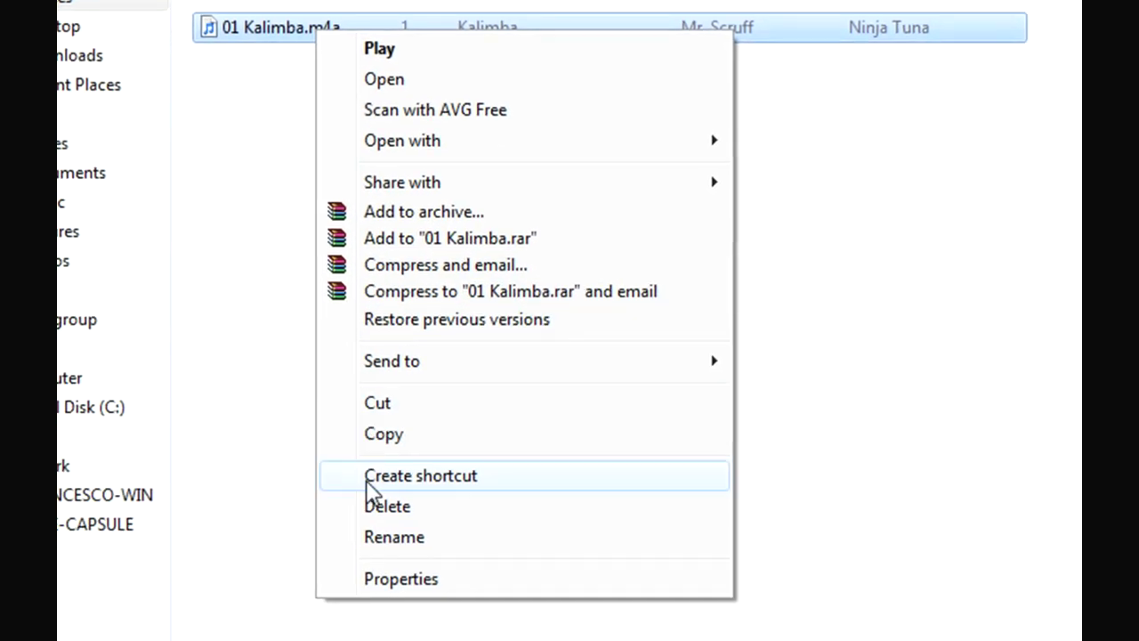
{"action": "left_click", "coordinate": [451, 537]}
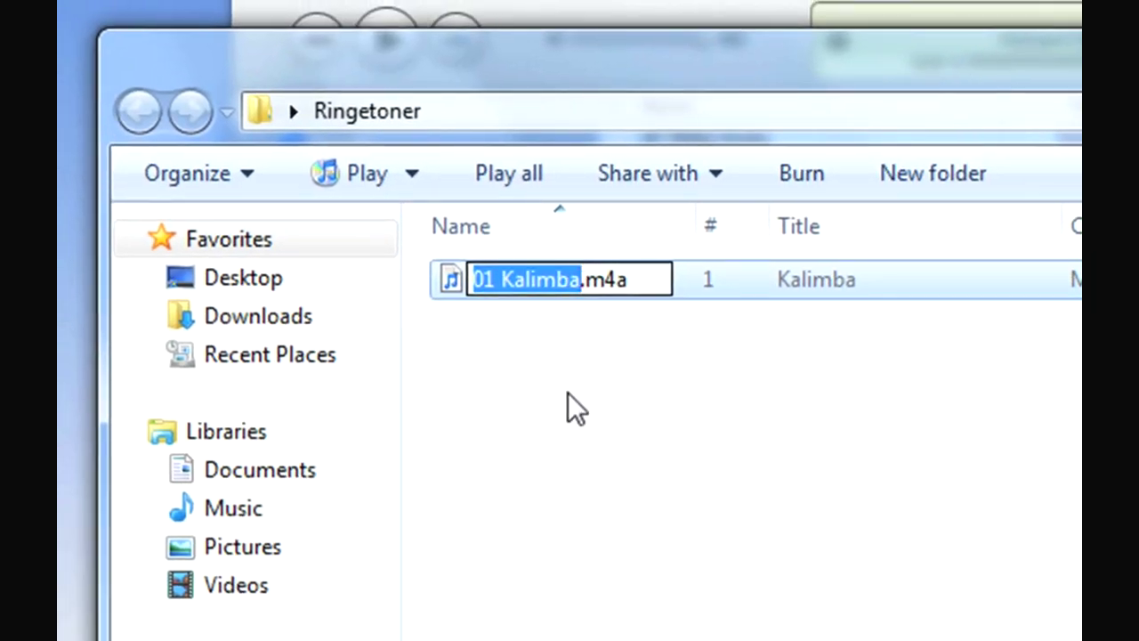
{"action": "key", "text": "Right"}
{"action": "key", "text": "Right"}
{"action": "key", "text": "Right"}
{"action": "key", "text": "Right"}
{"action": "key", "text": "Right"}
{"action": "key", "text": "BackSpace"}
{"action": "type", "text": "r"}
{"action": "key", "text": "Return"}
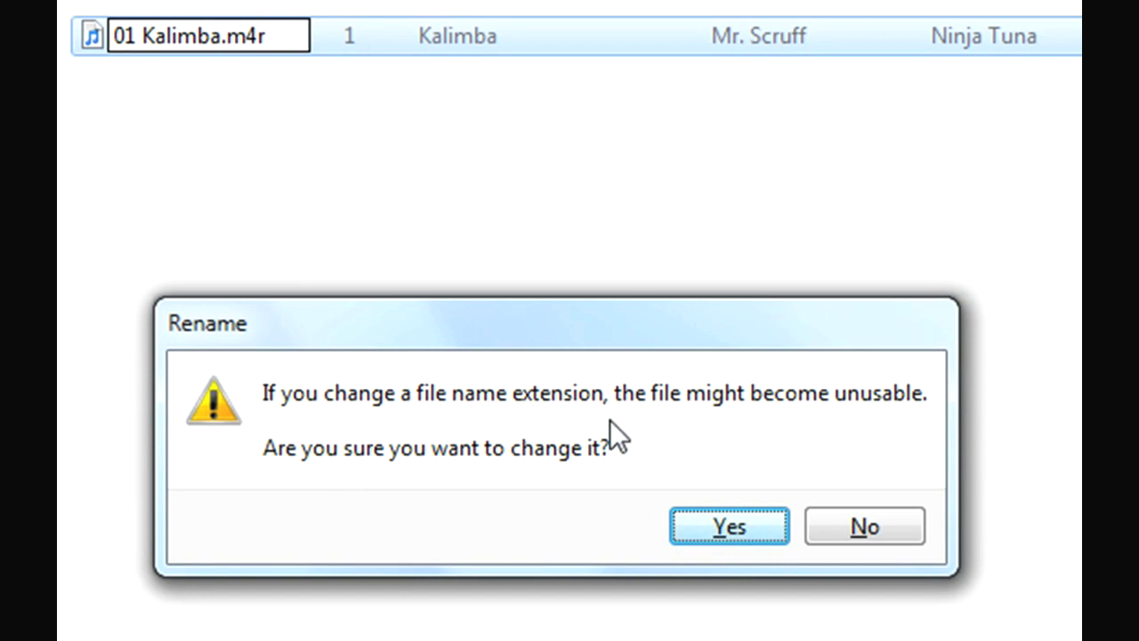
{"action": "left_click", "coordinate": [732, 538]}
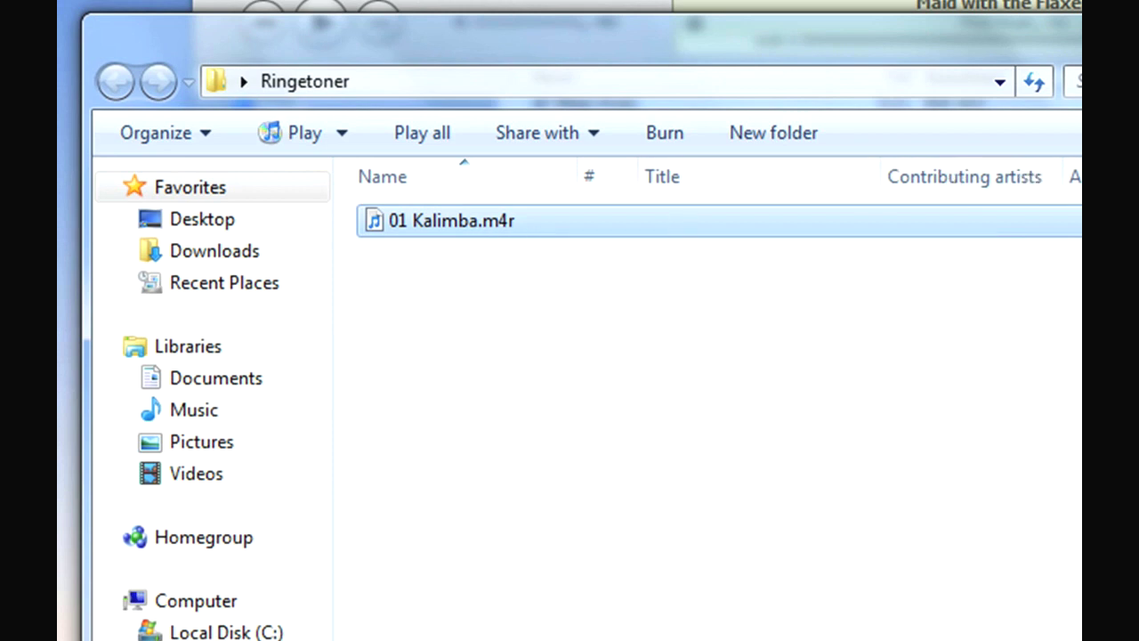
Shrink the Ringetoner folder window, move it beside iTunes, and add 01 Kalimba.m4r from it to the iTunes library
{"action": "left_click_drag", "start_coordinate": [1130, 640], "coordinate": [629, 469]}
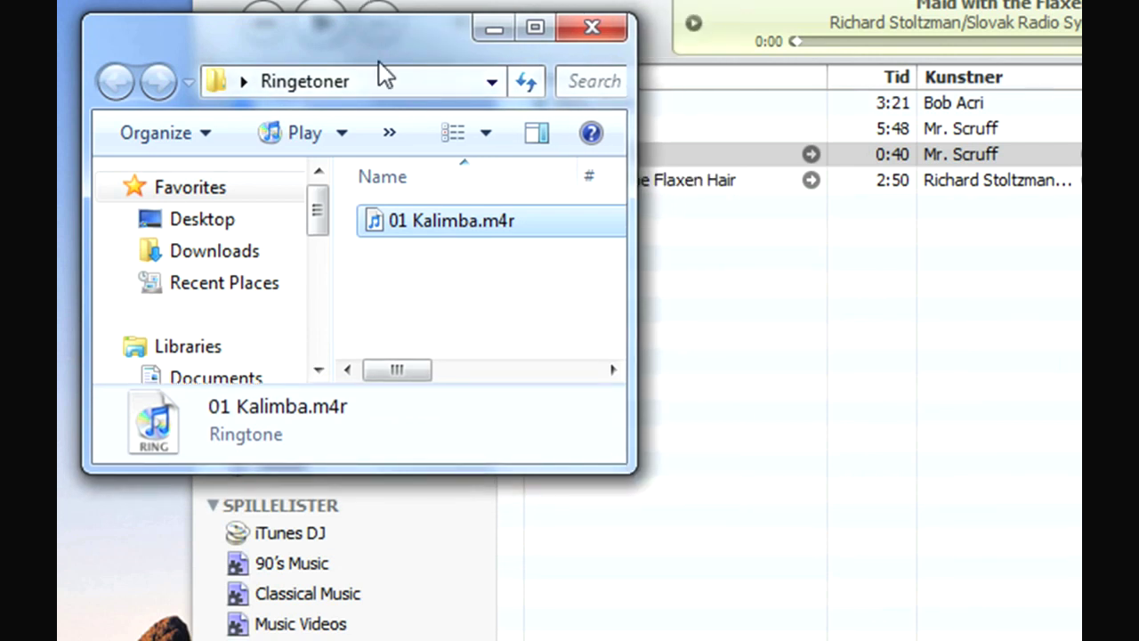
{"action": "left_click_drag", "start_coordinate": [414, 26], "coordinate": [178, 27]}
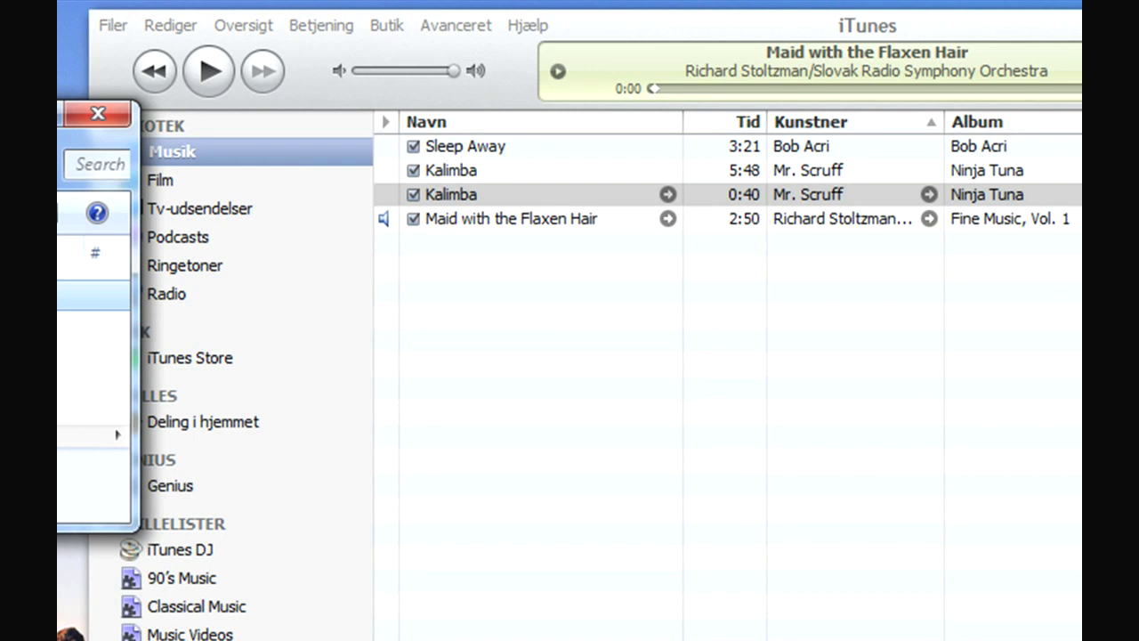
{"action": "left_click_drag", "start_coordinate": [61, 299], "coordinate": [504, 340]}
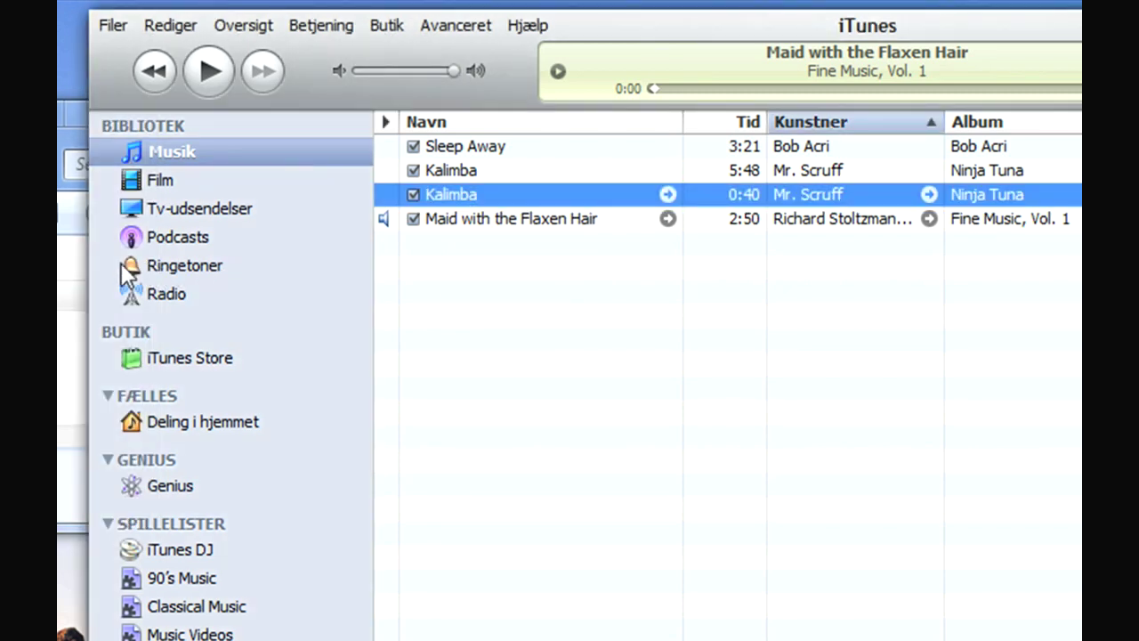
Play the Kalimba ringtone from the ringtone library for a few seconds and pause it
{"action": "left_click", "coordinate": [183, 265]}
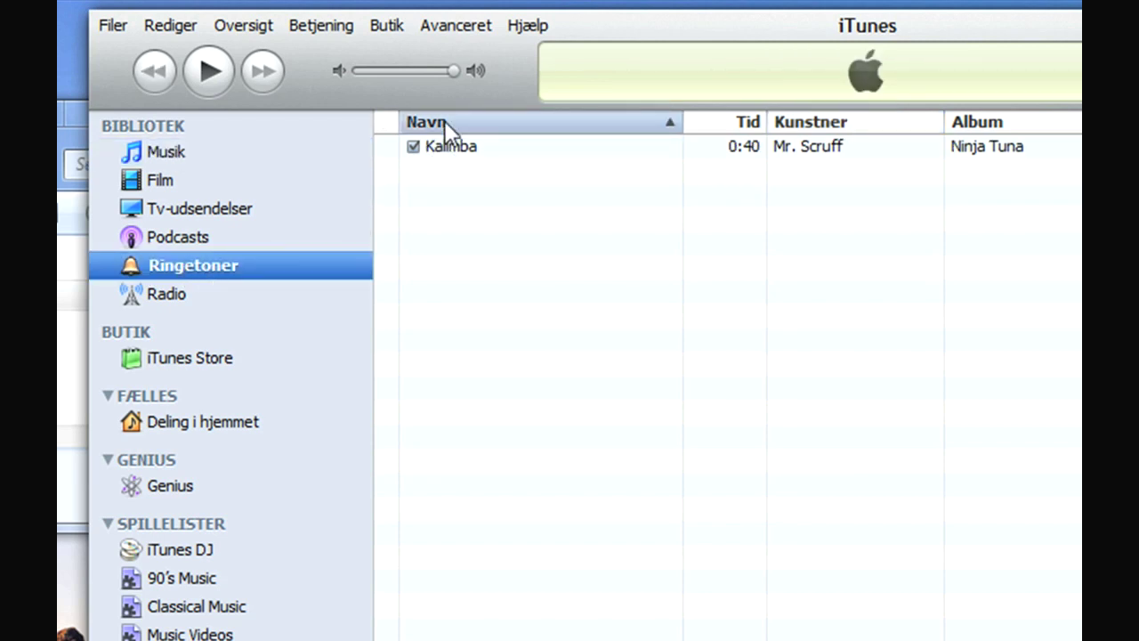
{"action": "double_click", "coordinate": [445, 142]}
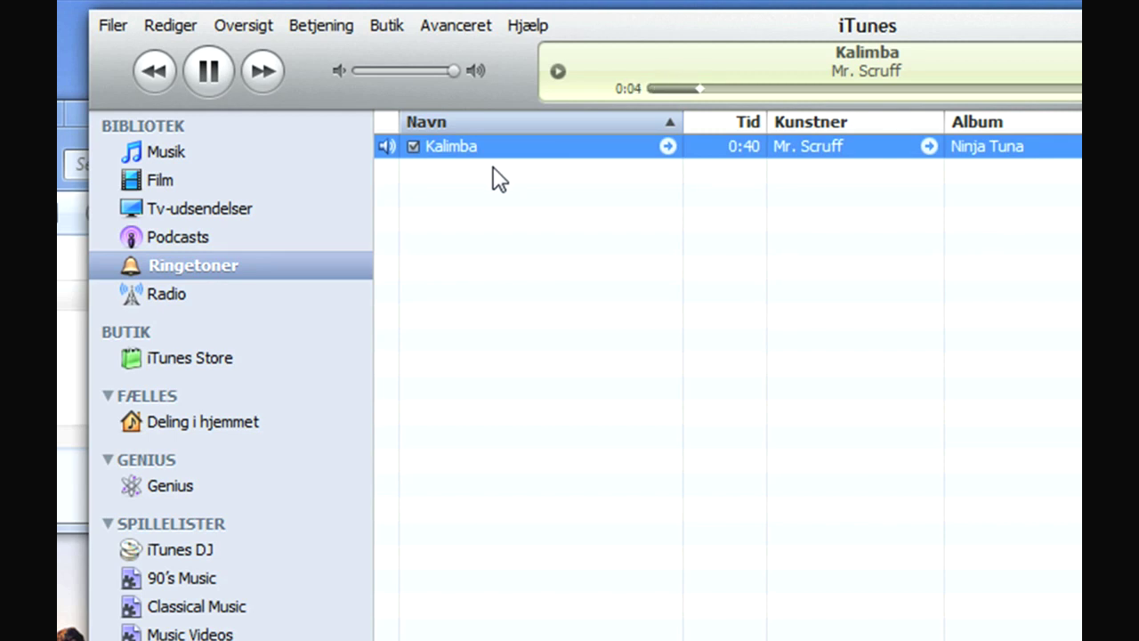
{"action": "key", "text": "space"}
Remove the 0:40 Kalimba version from the music library and move its file to the recycle bin
{"action": "left_click", "coordinate": [172, 155]}
{"action": "left_click", "coordinate": [497, 201]}
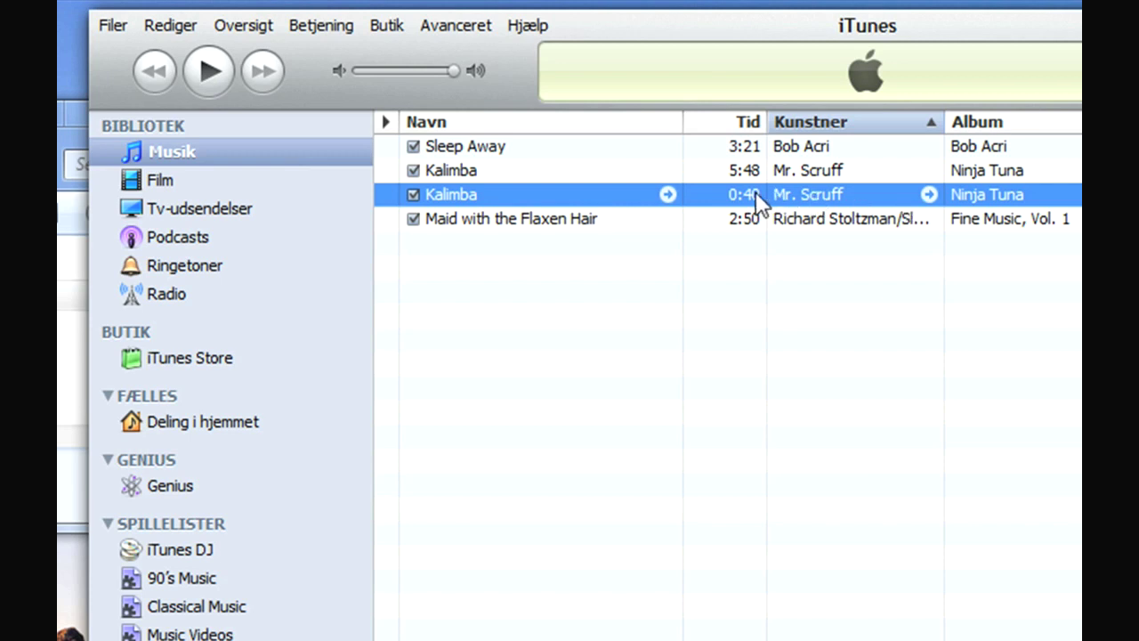
{"action": "key", "text": "Delete"}
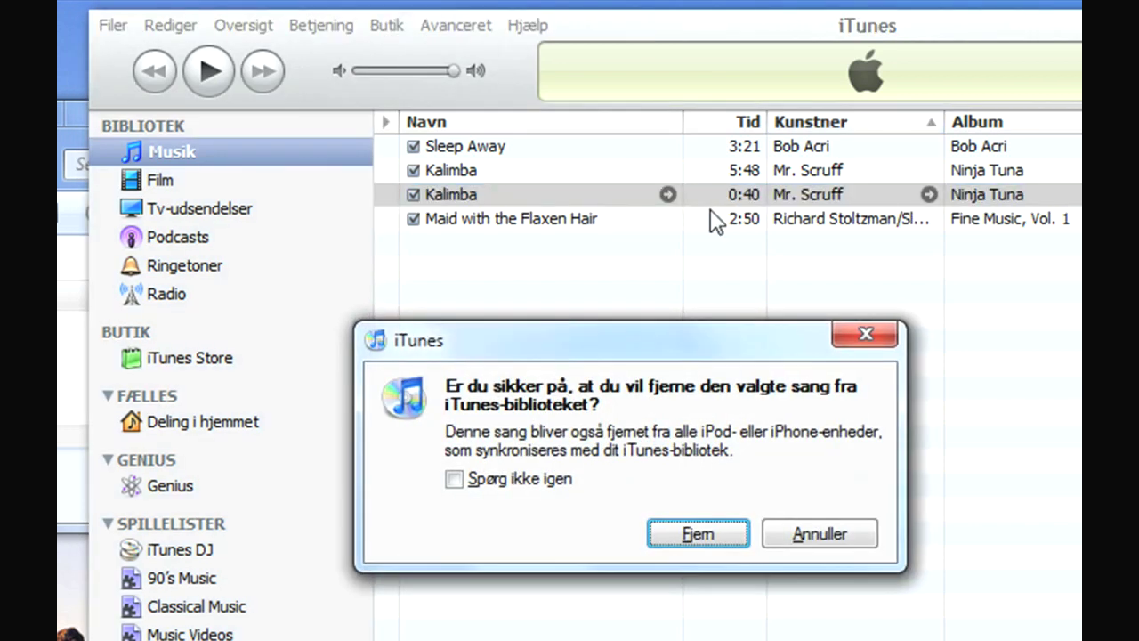
{"action": "left_click", "coordinate": [697, 534]}
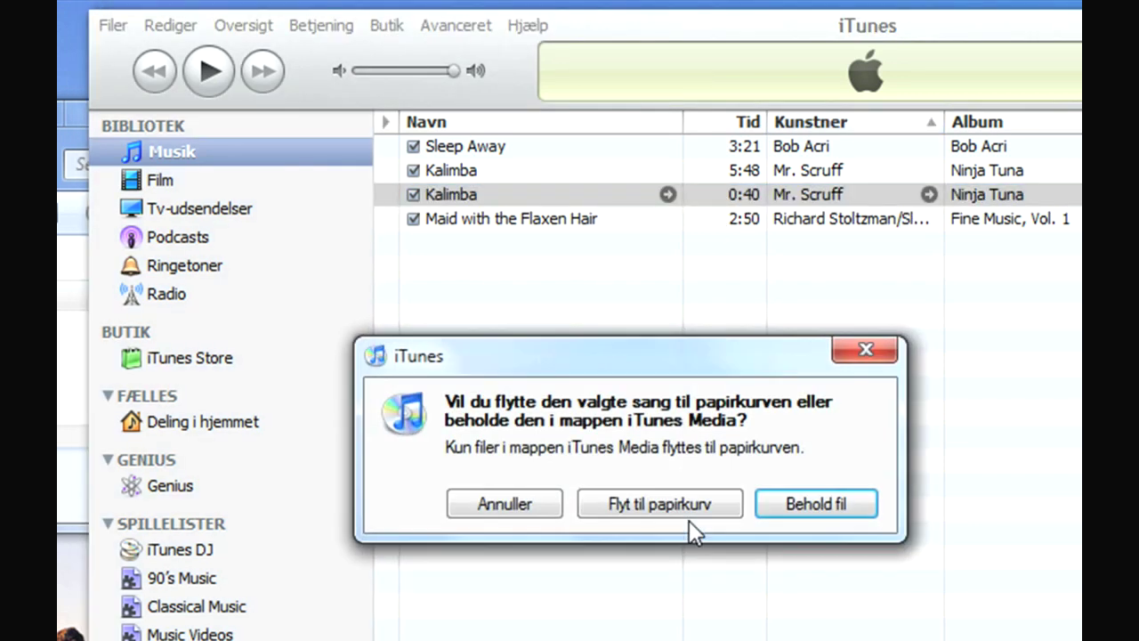
{"action": "left_click", "coordinate": [650, 512]}
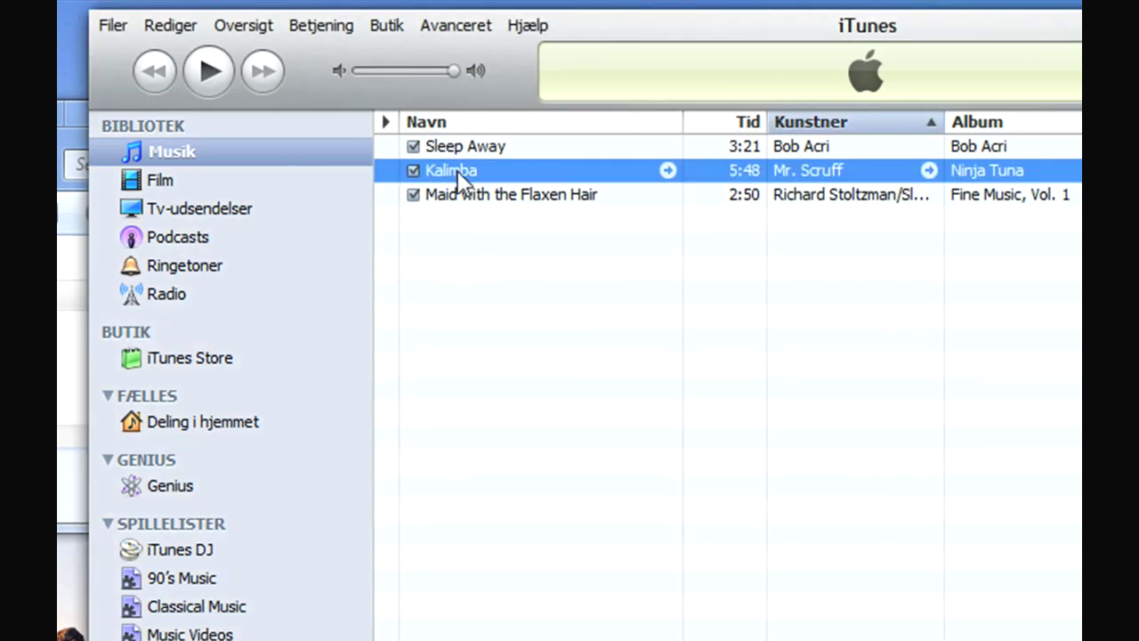
Turn off the end time limit in the original Kalimba's track options and save the change
{"action": "right_click", "coordinate": [460, 178]}
{"action": "left_click", "coordinate": [491, 187]}
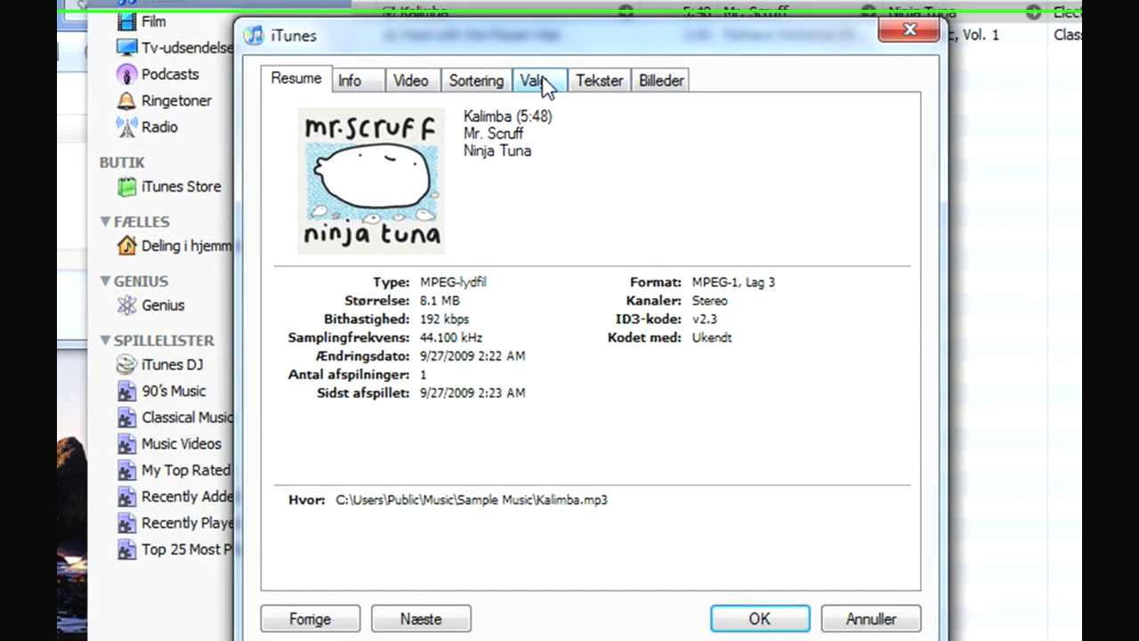
{"action": "left_click", "coordinate": [564, 203]}
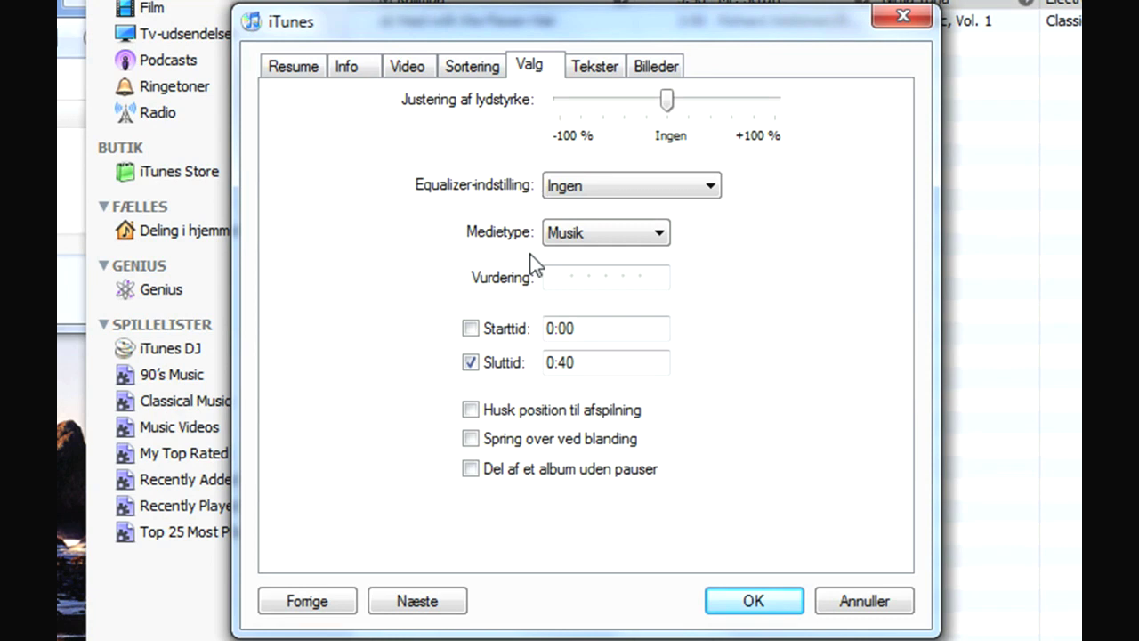
{"action": "left_click", "coordinate": [721, 601]}
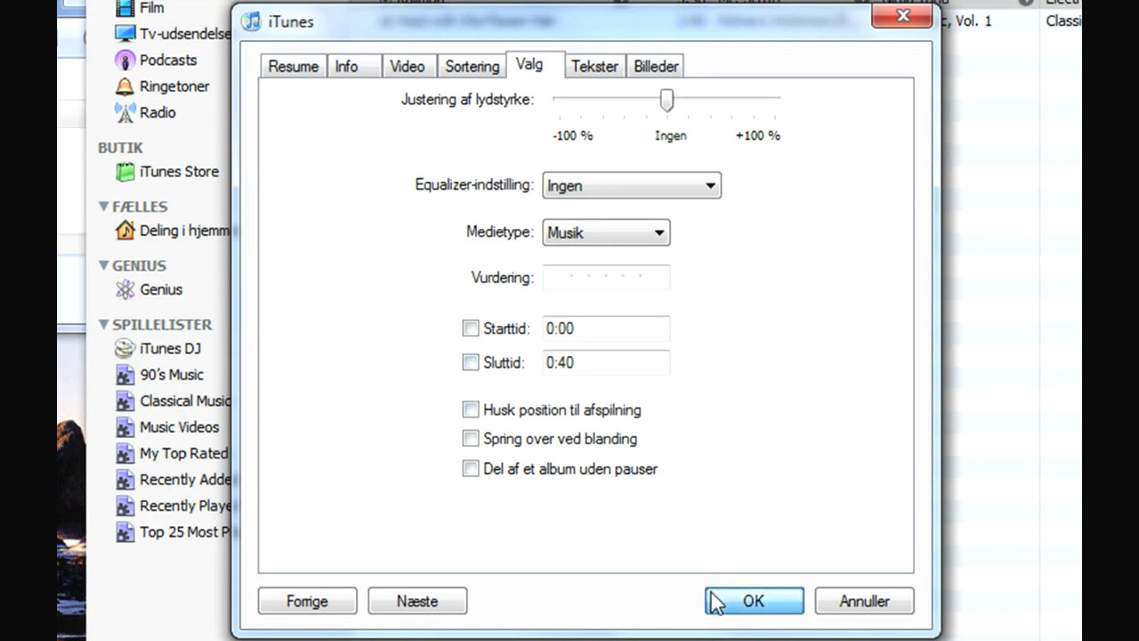
Check the Ringetoner folder's contents, close its window, and move the folder from the desktop to the recycle bin
{"action": "key", "text": "super+e"}
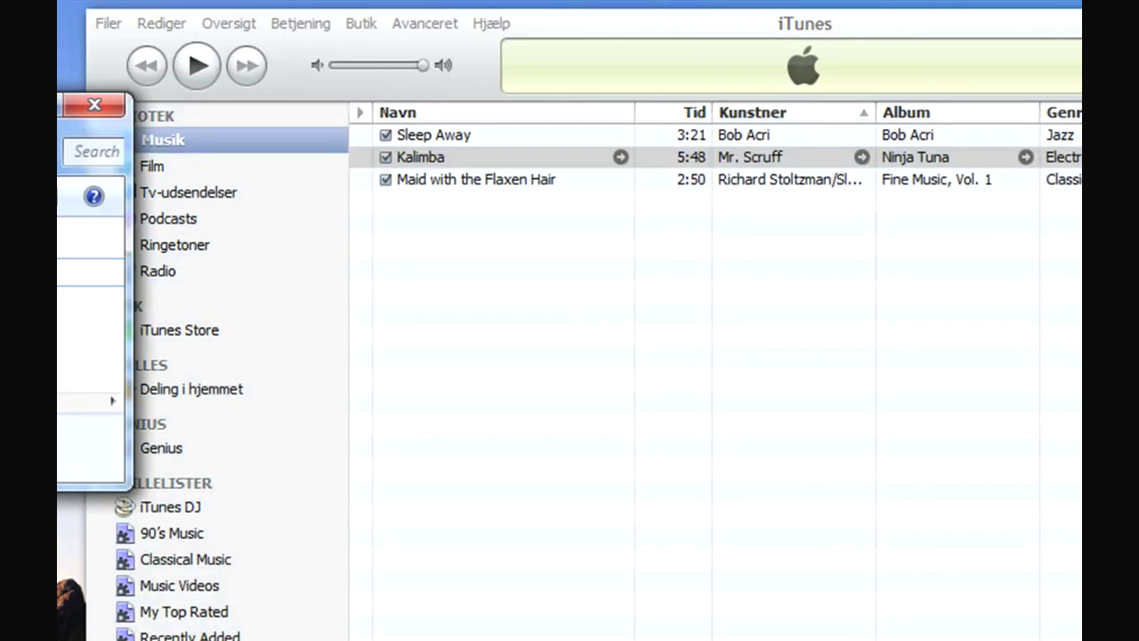
{"action": "left_click", "coordinate": [229, 301]}
{"action": "left_click", "coordinate": [229, 301]}
{"action": "left_click", "coordinate": [229, 301]}
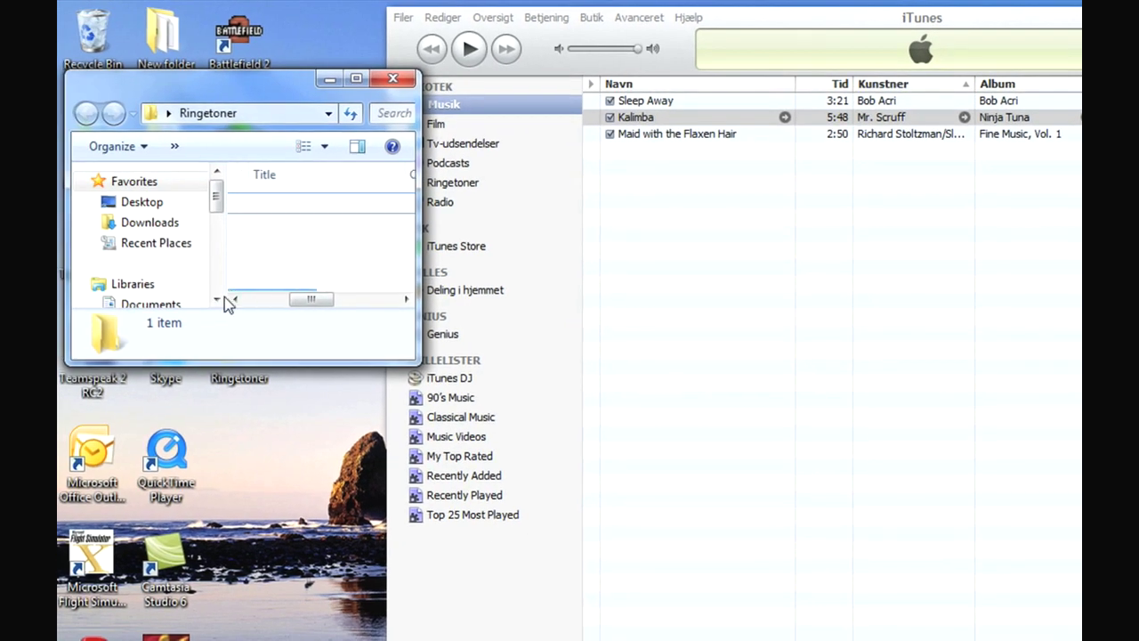
{"action": "left_click", "coordinate": [237, 300]}
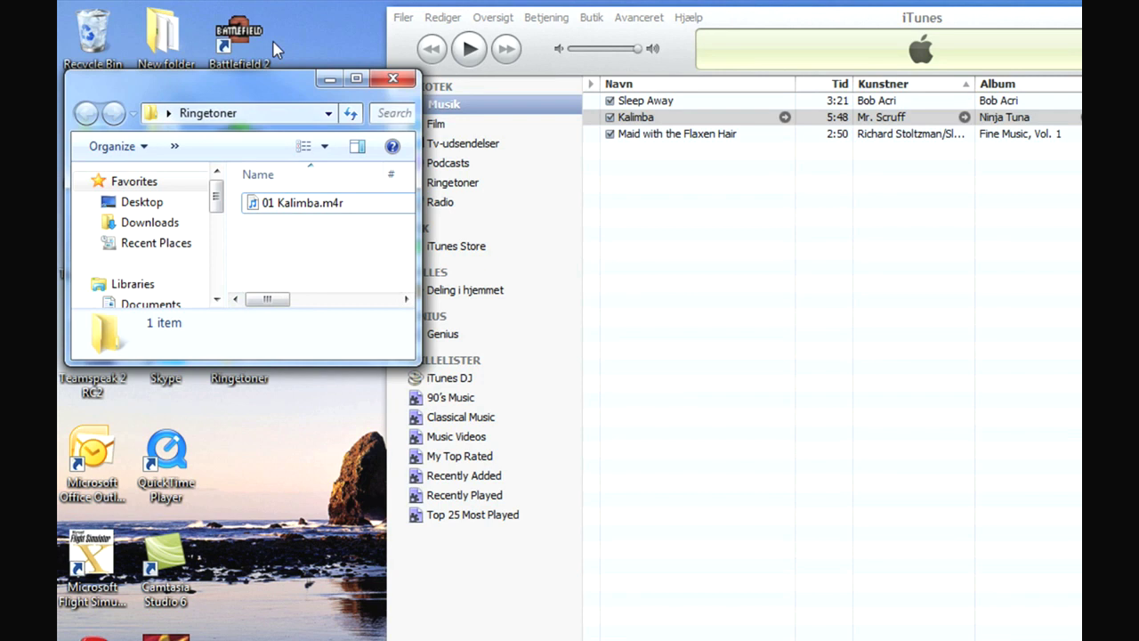
{"action": "left_click", "coordinate": [392, 78]}
{"action": "left_click_drag", "start_coordinate": [248, 342], "coordinate": [85, 44]}
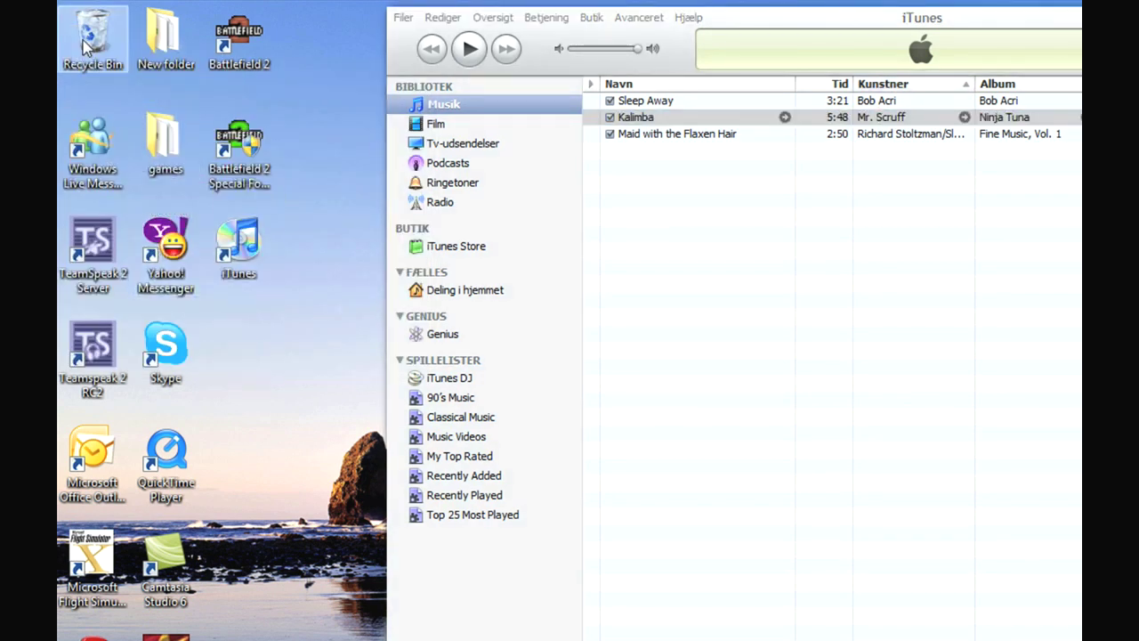
Return to iTunes and display the ringtone library to check that Kalimba is still listed
{"action": "left_click", "coordinate": [705, 238]}
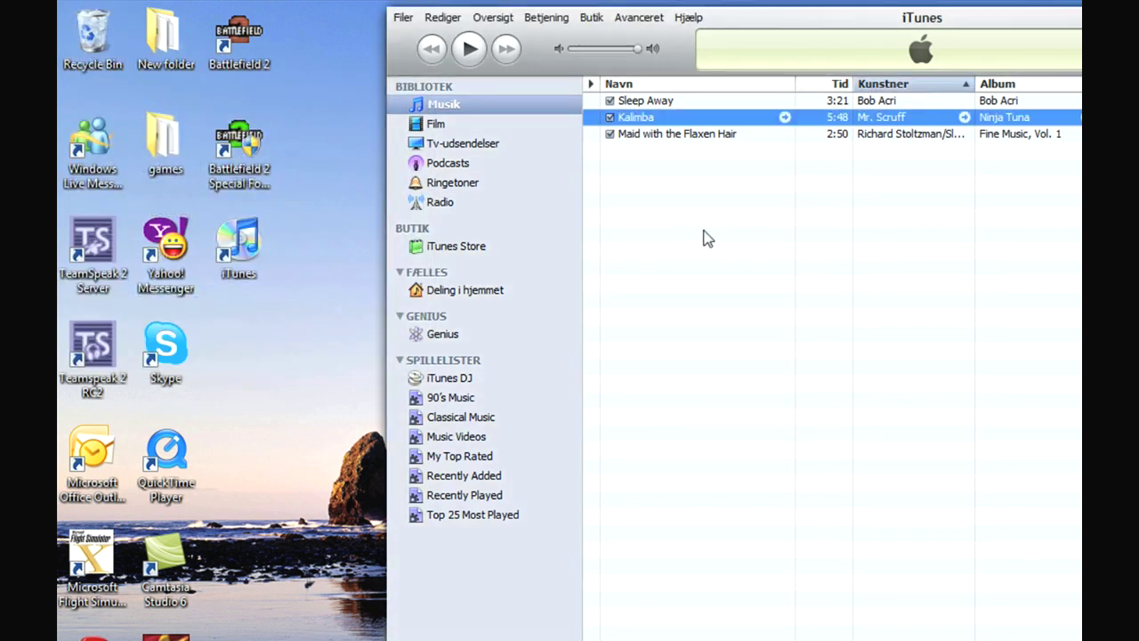
{"action": "left_click", "coordinate": [439, 185]}
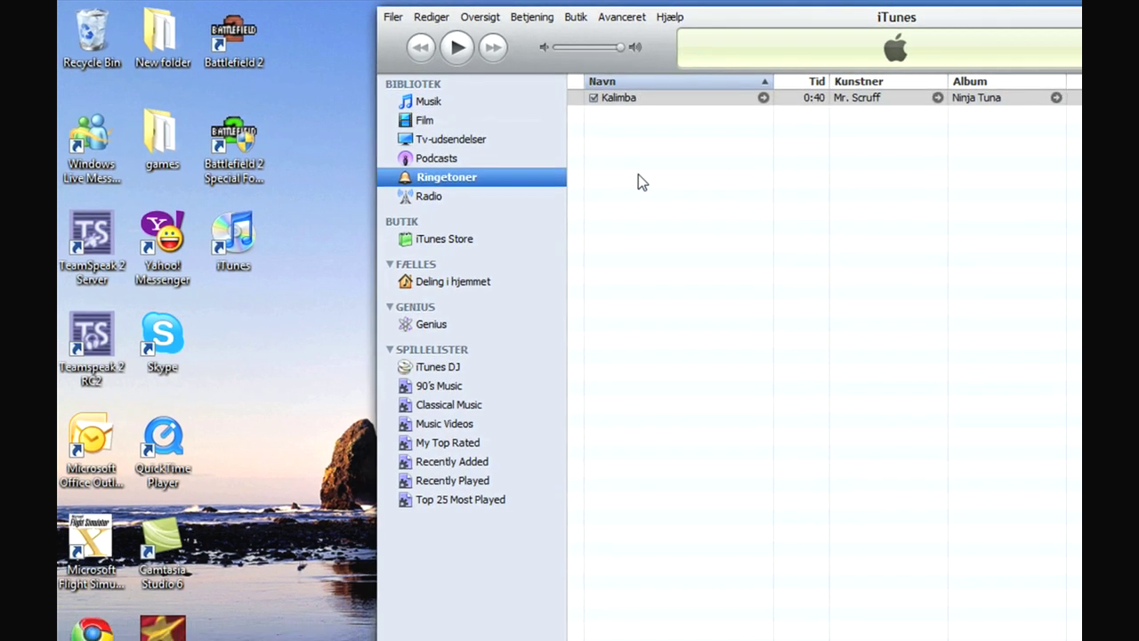